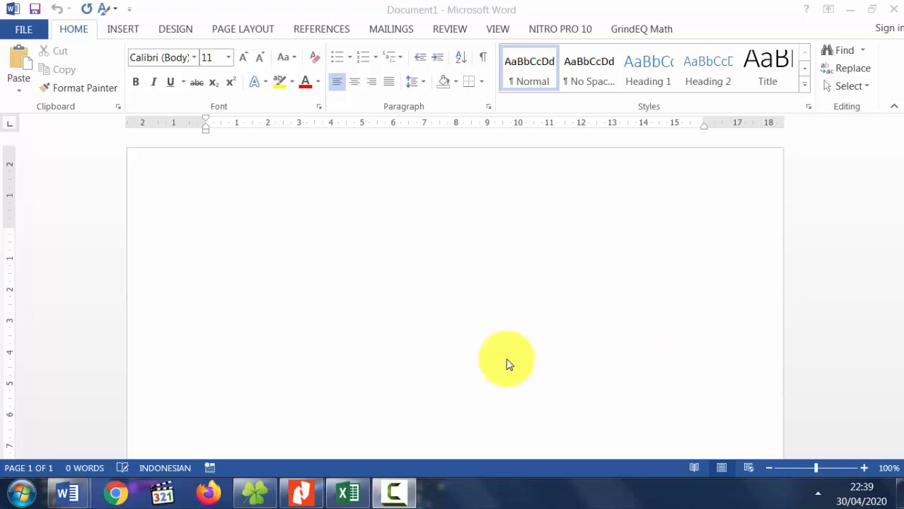
{"action": "left_click", "coordinate": [361, 298]}
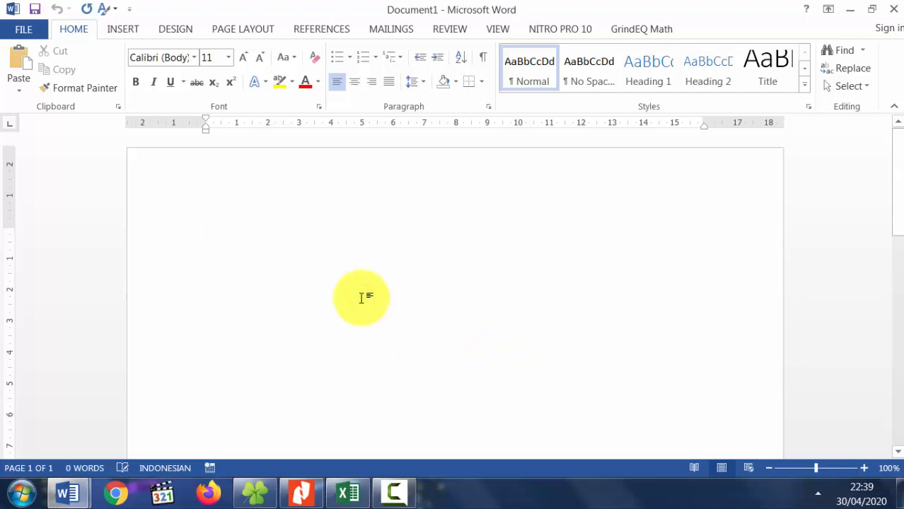
{"action": "left_click", "coordinate": [348, 494]}
{"action": "left_click", "coordinate": [237, 269]}
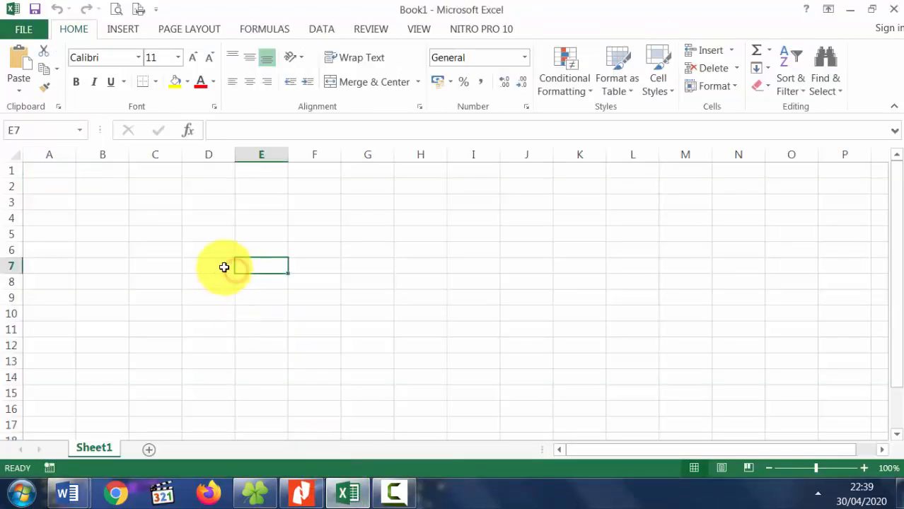
{"action": "left_click", "coordinate": [205, 246]}
{"action": "left_click", "coordinate": [306, 243]}
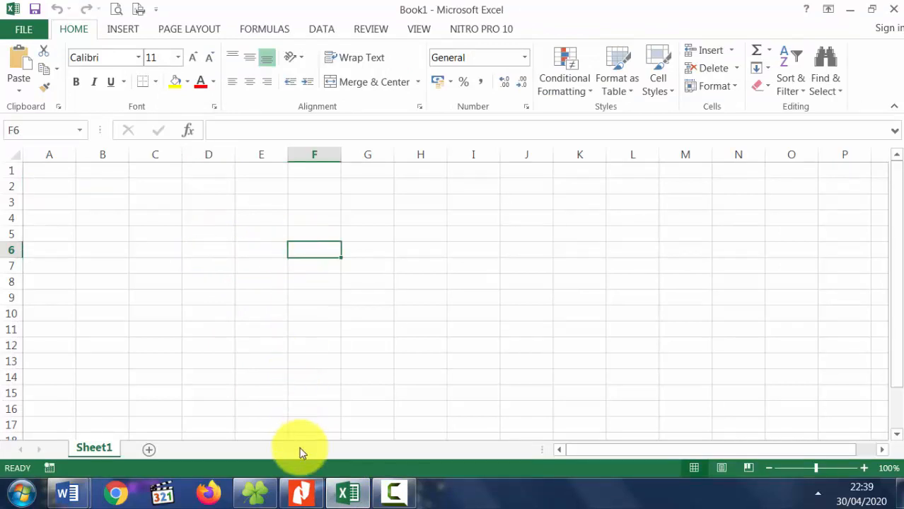
{"action": "key", "text": "alt+Tab"}
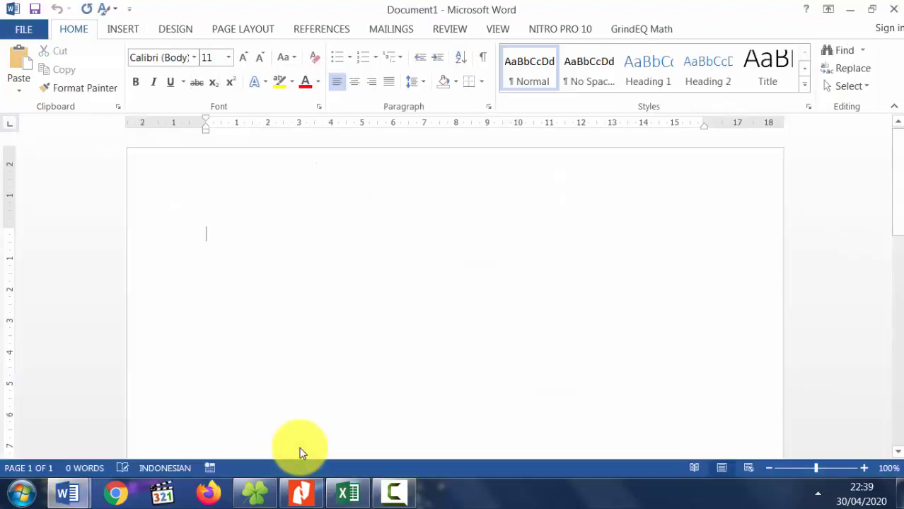
{"action": "left_click", "coordinate": [359, 341]}
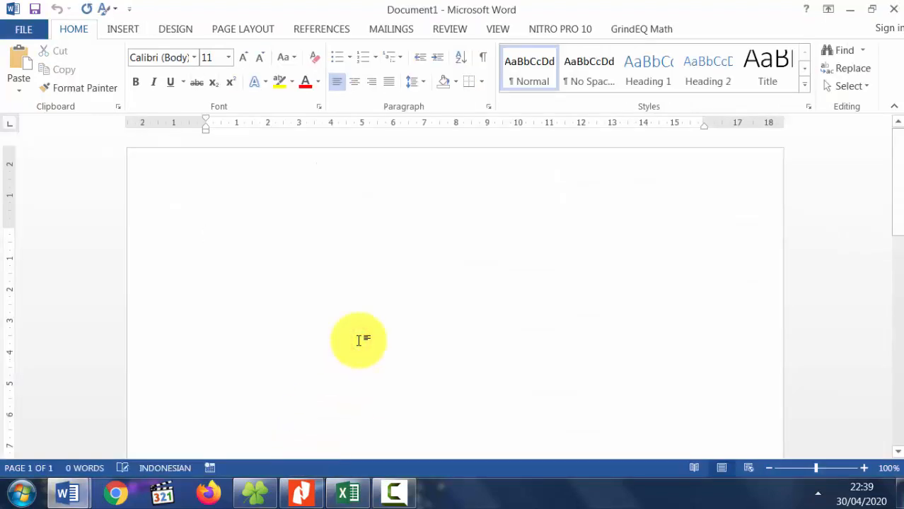
Step: Switch to Nitro Pro and bring up the 466-Article Text-1004 PDF at its Kesimpulan section
{"action": "left_click", "coordinate": [315, 493]}
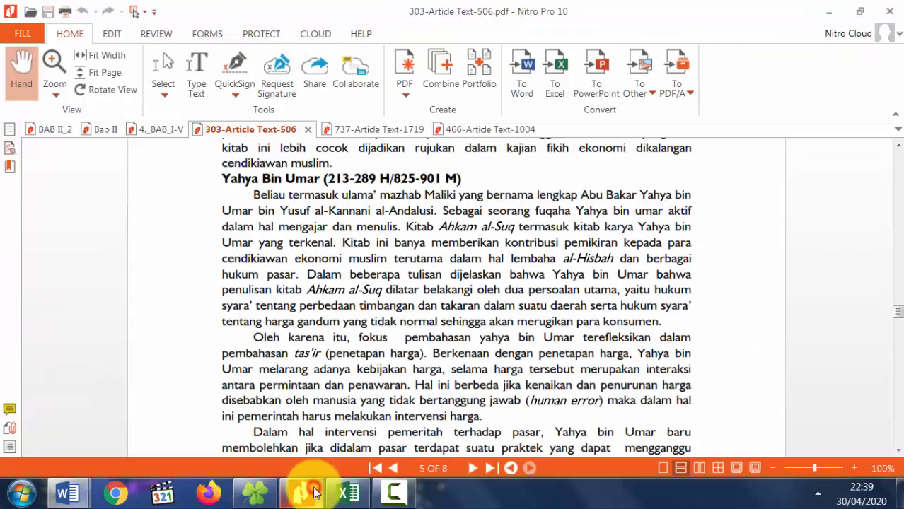
{"action": "left_click", "coordinate": [350, 136]}
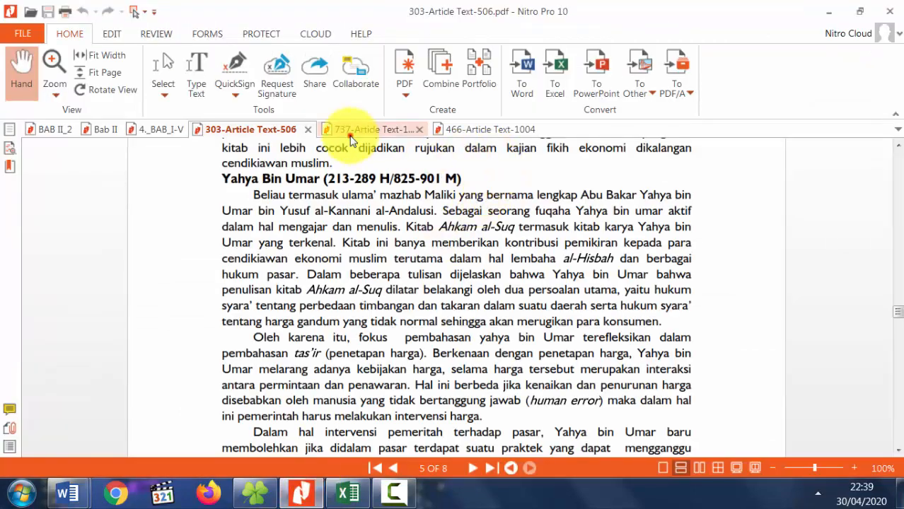
{"action": "left_click", "coordinate": [471, 135]}
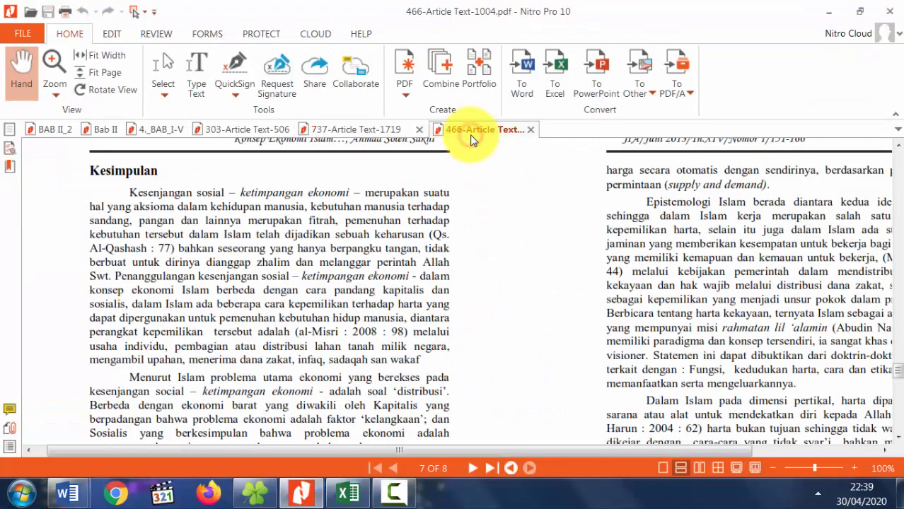
{"action": "left_click", "coordinate": [378, 130]}
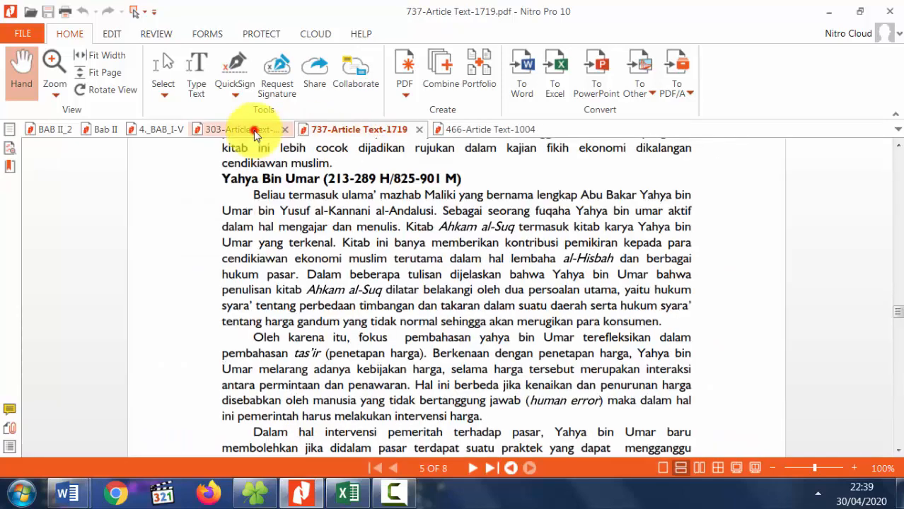
{"action": "left_click", "coordinate": [261, 135]}
{"action": "left_click", "coordinate": [456, 135]}
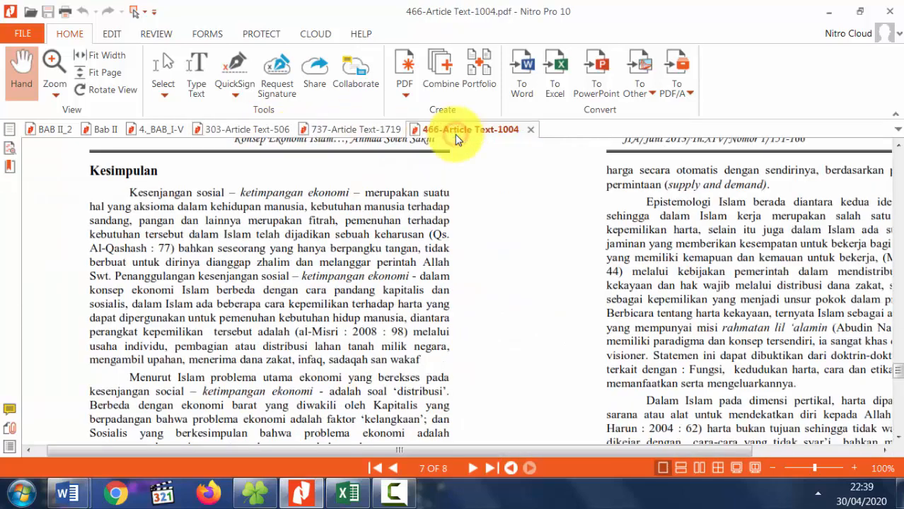
{"action": "left_click", "coordinate": [378, 221]}
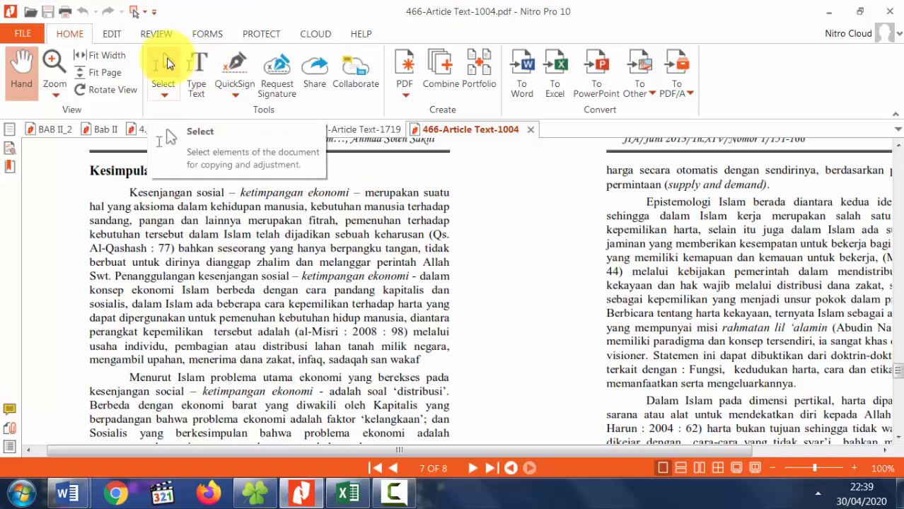
Step: Copy the first paragraph under Kesimpulan, from "Kesenjangan sosial" to "sadaqah san wakaf", with the Select tool
{"action": "left_click", "coordinate": [168, 64]}
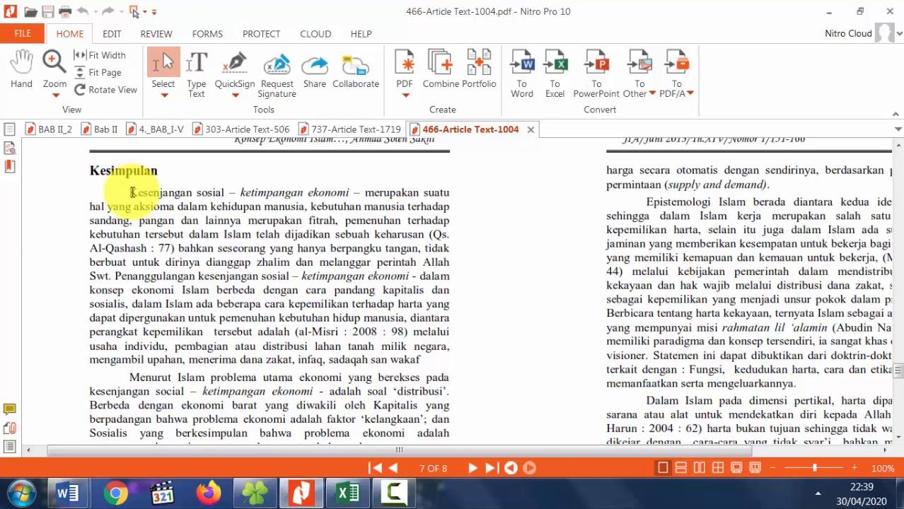
{"action": "left_click_drag", "start_coordinate": [132, 192], "coordinate": [422, 361]}
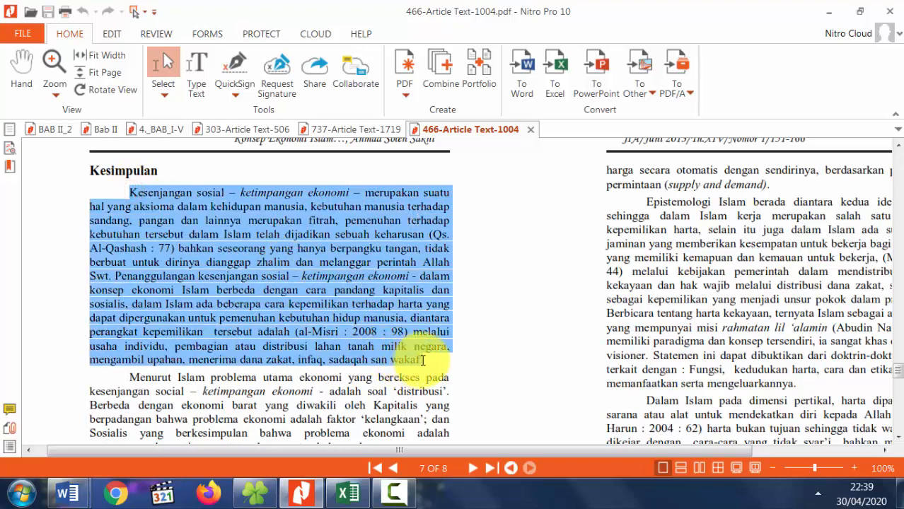
{"action": "right_click", "coordinate": [365, 292]}
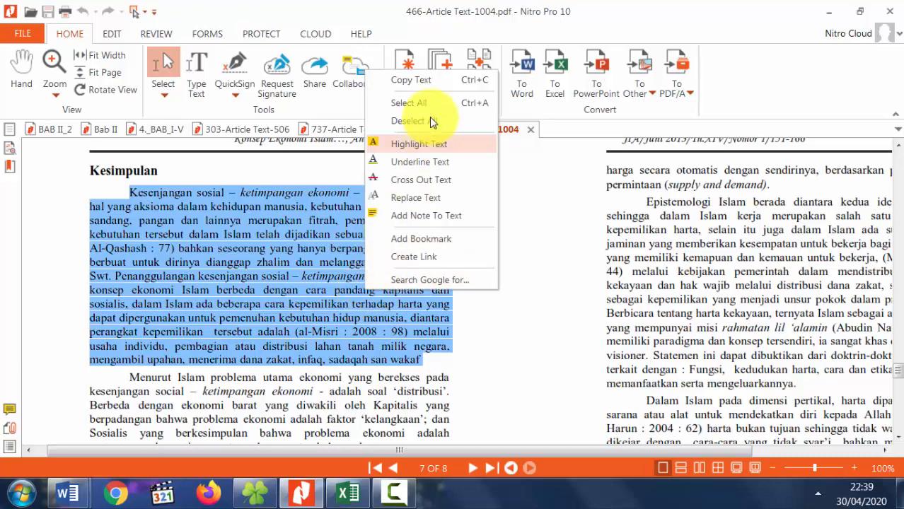
{"action": "left_click", "coordinate": [425, 80]}
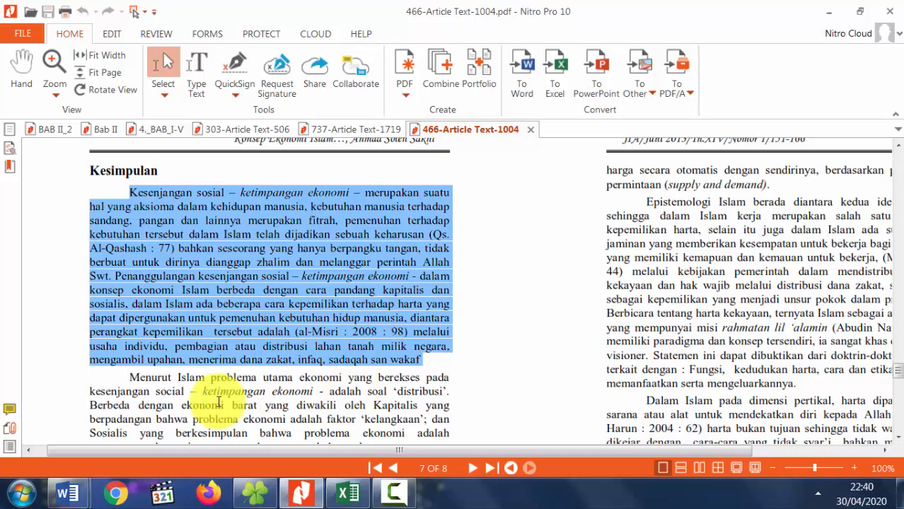
Step: Switch to the blank Document1 in Word and paste the copied paragraph at its beginning
{"action": "left_click", "coordinate": [69, 501]}
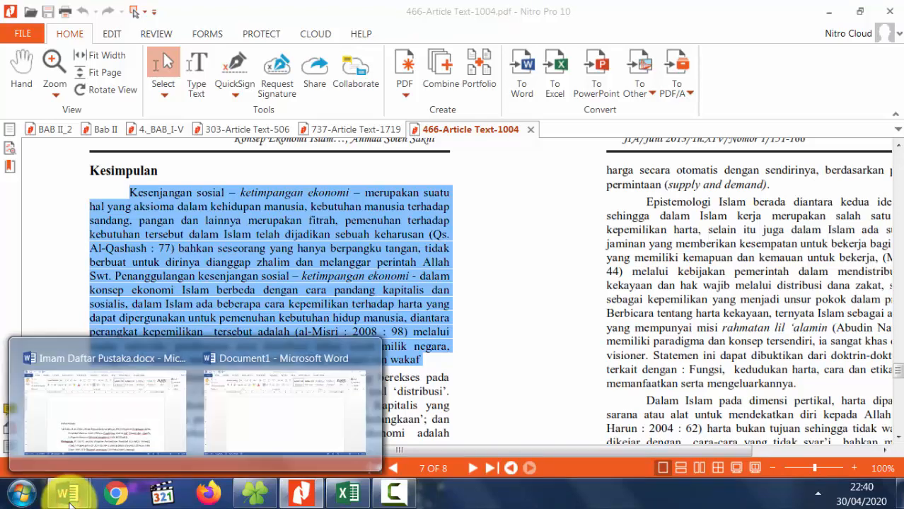
{"action": "left_click", "coordinate": [306, 429]}
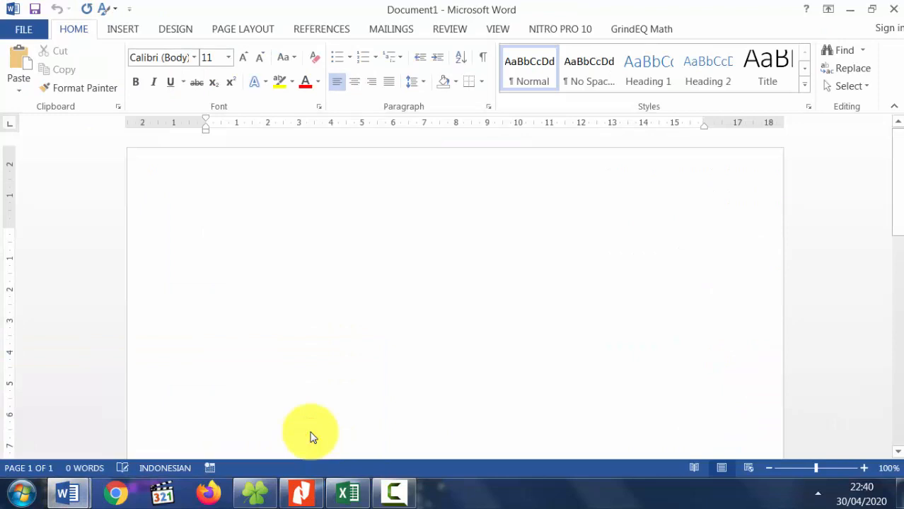
{"action": "left_click", "coordinate": [255, 243]}
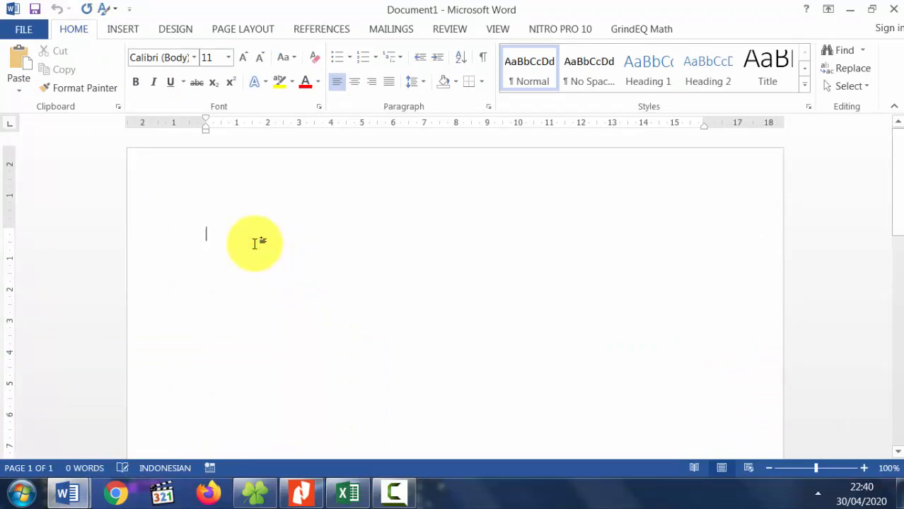
{"action": "key", "text": "ctrl+v"}
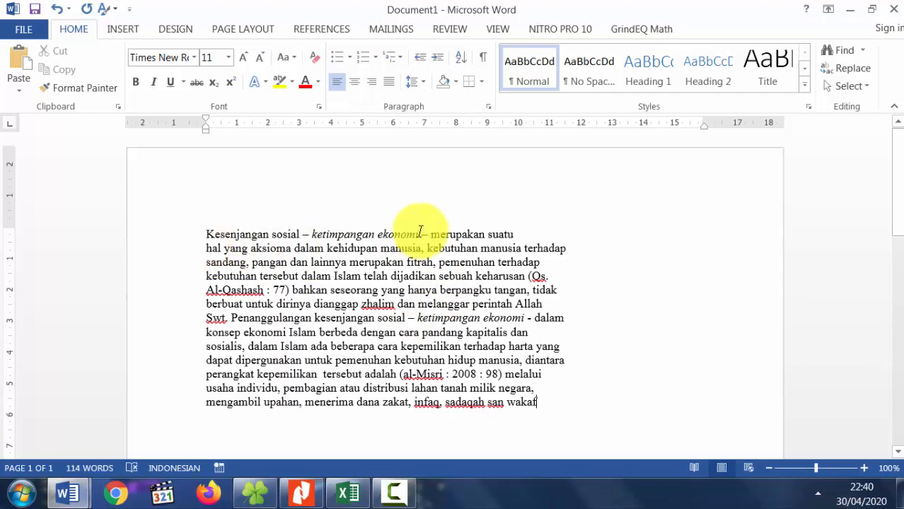
{"action": "left_click", "coordinate": [203, 235]}
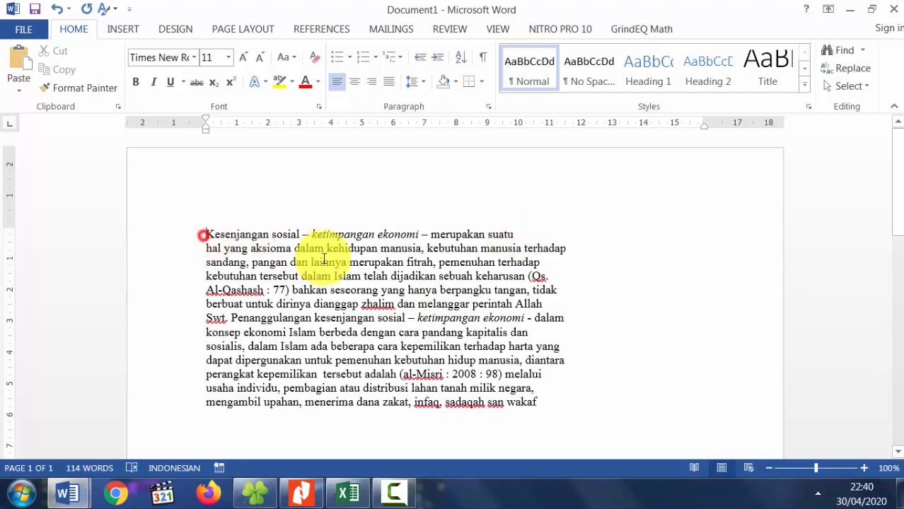
{"action": "left_click_drag", "start_coordinate": [324, 259], "coordinate": [539, 403]}
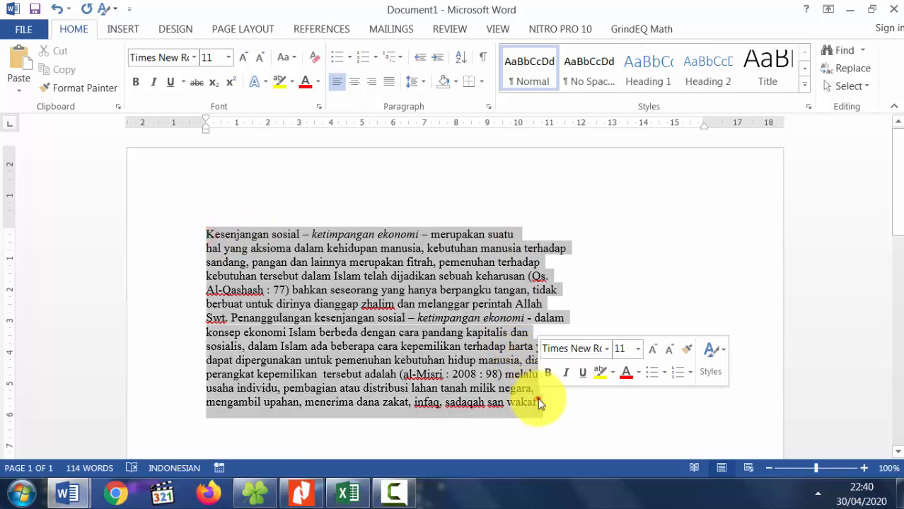
{"action": "left_click", "coordinate": [539, 402]}
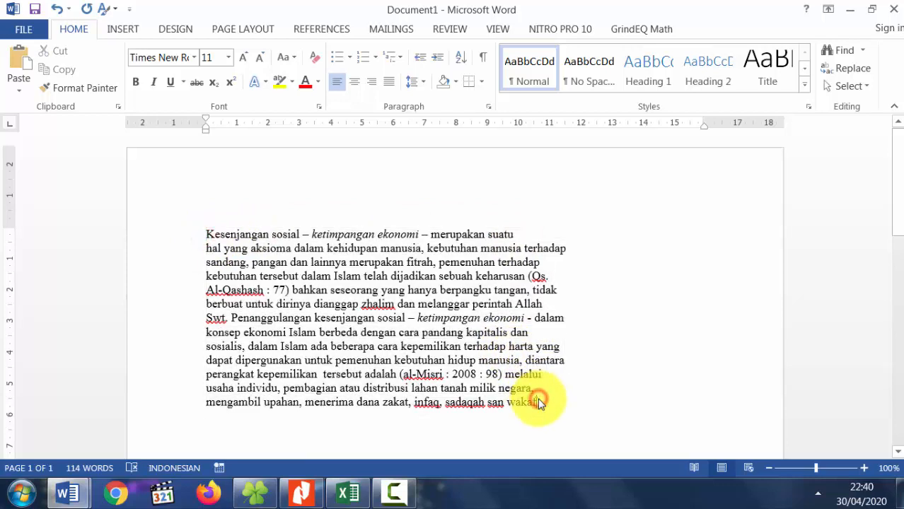
Step: Remove the line breaks after "merupakan suatu", "manusia terhadap" and "pemenuhan terhadap" so these lines run together, separated by spaces
{"action": "left_click", "coordinate": [542, 235]}
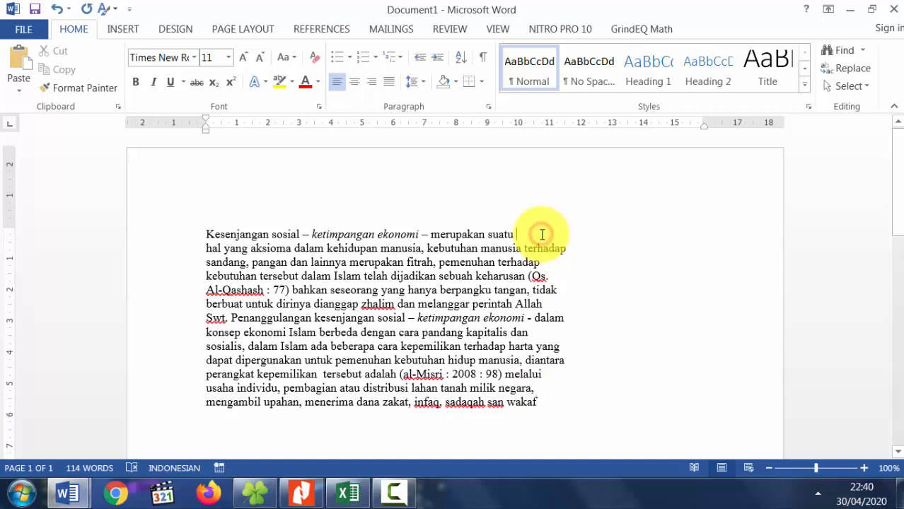
{"action": "key", "text": "Delete"}
{"action": "key", "text": "Delete"}
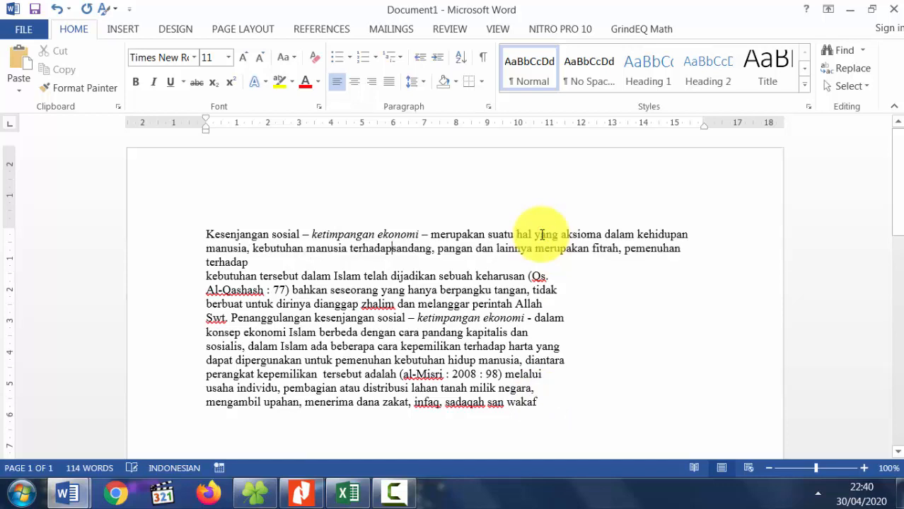
{"action": "key", "text": "Down"}
{"action": "key", "text": "Delete"}
{"action": "key", "text": "Down"}
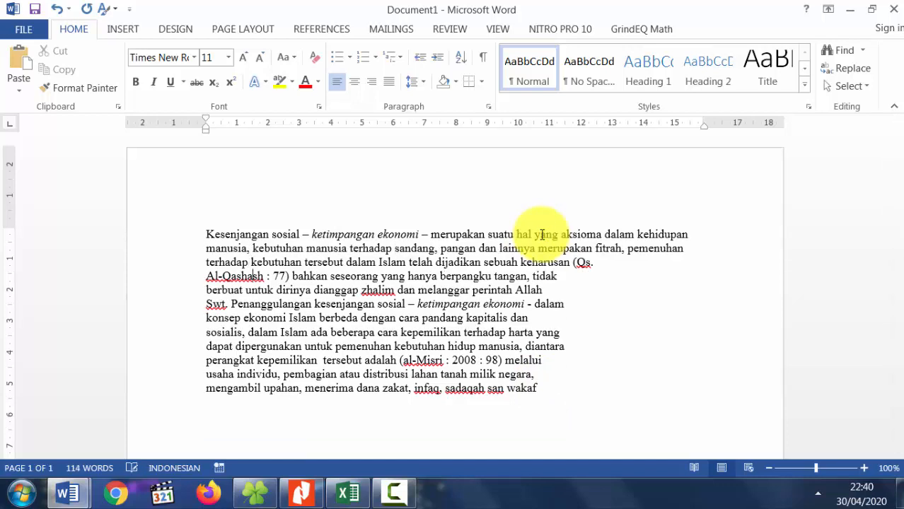
Step: Join the lines from "(Qs." and "Al-Qashash" through "perintah Allah" and "Swt." by removing the line breaks between them
{"action": "key", "text": "Left"}
{"action": "key", "text": "Left"}
{"action": "key", "text": "Left"}
{"action": "key", "text": "Left"}
{"action": "key", "text": "Left"}
{"action": "key", "text": "Left"}
{"action": "key", "text": "Left"}
{"action": "key", "text": "BackSpace"}
{"action": "key", "text": "Down"}
{"action": "key", "text": "Delete"}
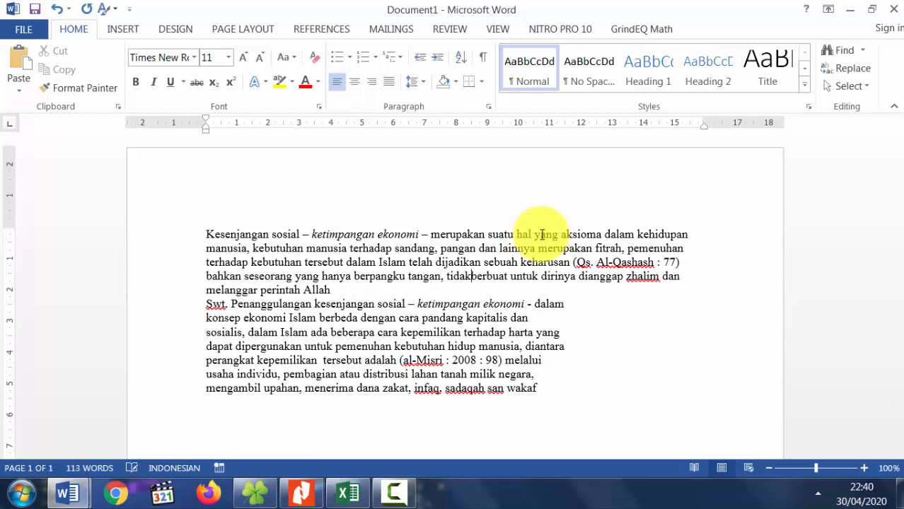
{"action": "key", "text": "Down"}
{"action": "key", "text": "Delete"}
{"action": "key", "text": "Down"}
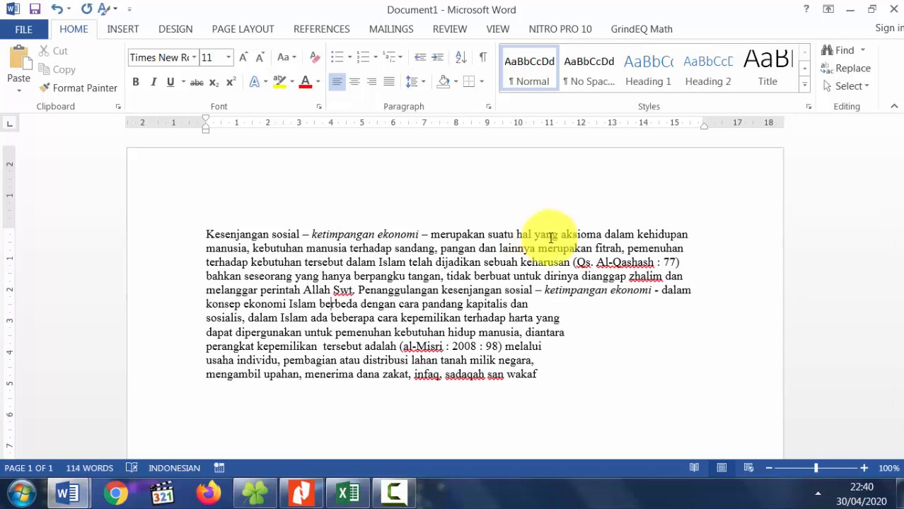
Step: Join the lines from "konsep ekonomi Islam" through "perangkat kepemilikan" by removing the line breaks after "dan", "harta yang" and "diantara"
{"action": "left_click", "coordinate": [555, 297]}
{"action": "key", "text": "Delete"}
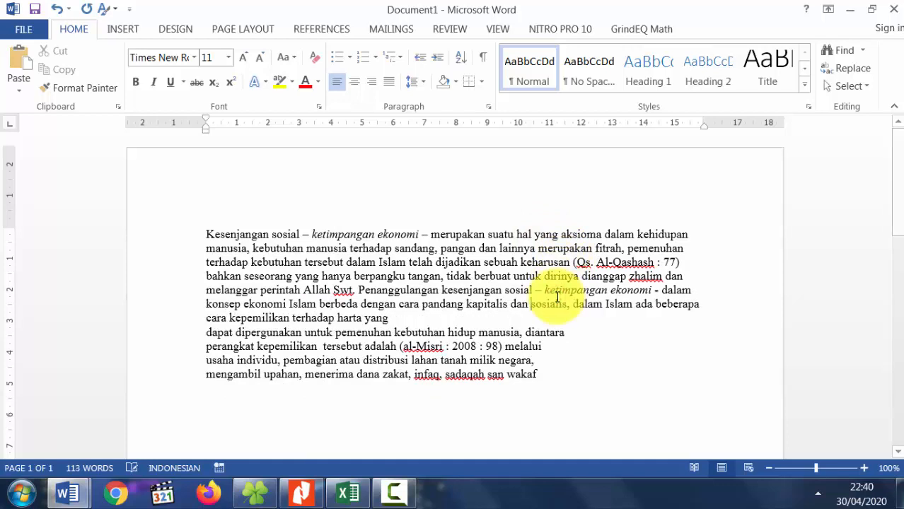
{"action": "key", "text": "Down"}
{"action": "key", "text": "Delete"}
{"action": "key", "text": "Down"}
{"action": "key", "text": "Delete"}
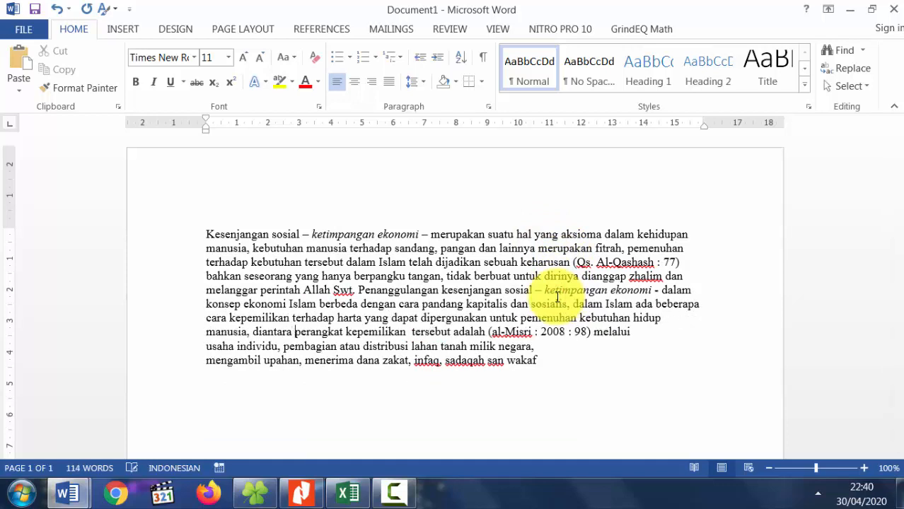
Step: Join the last lines at "melalui usaha" and "milik negara, mengambil", and end the text with a period after "wakaf"
{"action": "key", "text": "Down"}
{"action": "key", "text": "Left"}
{"action": "key", "text": "Left"}
{"action": "key", "text": "Left"}
{"action": "key", "text": "Left"}
{"action": "key", "text": "Left"}
{"action": "key", "text": "Left"}
{"action": "key", "text": "Left"}
{"action": "key", "text": "Left"}
{"action": "key", "text": "Left"}
{"action": "key", "text": "Left"}
{"action": "key", "text": "Left"}
{"action": "key", "text": "Left"}
{"action": "key", "text": "Left"}
{"action": "key", "text": "Left"}
{"action": "key", "text": "Left"}
{"action": "key", "text": "Left"}
{"action": "key", "text": "Left"}
{"action": "key", "text": "Left"}
{"action": "key", "text": "Left"}
{"action": "key", "text": "BackSpace"}
{"action": "key", "text": "End"}
{"action": "key", "text": "Delete"}
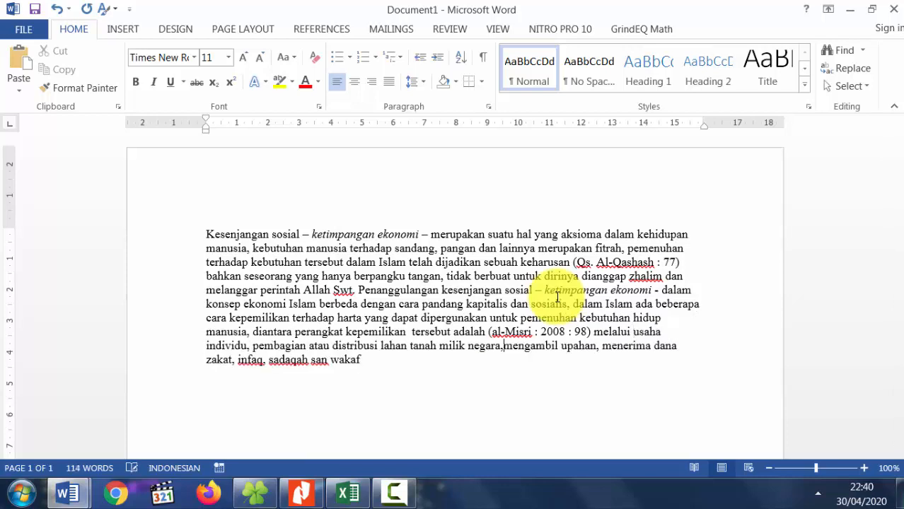
{"action": "key", "text": "Down"}
{"action": "key", "text": "End"}
{"action": "type", "text": "."}
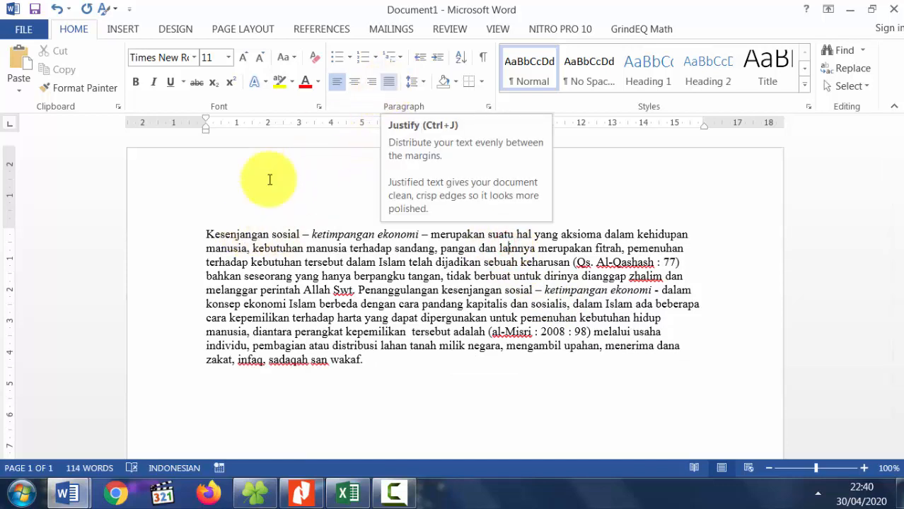
Step: Justify the opening part of the pasted text around "dijadikan sebuah keharusan"
{"action": "left_click_drag", "start_coordinate": [209, 234], "coordinate": [364, 361]}
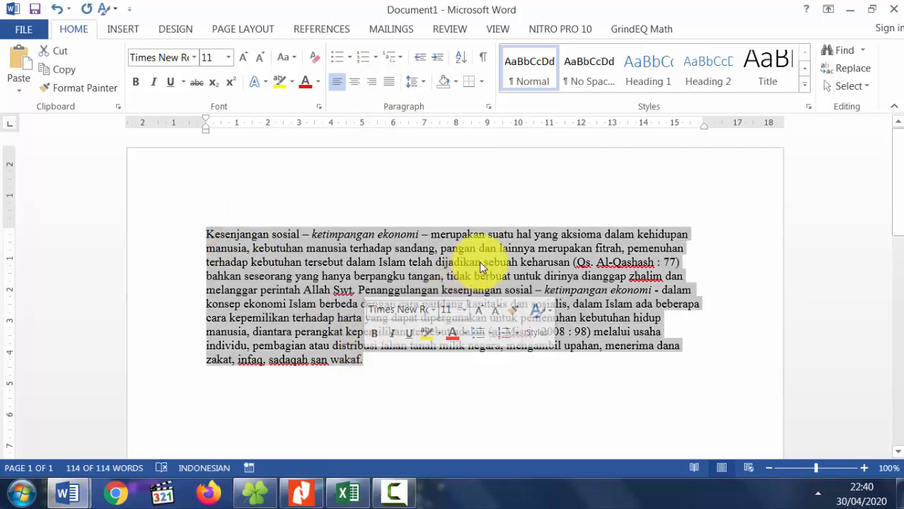
{"action": "left_click", "coordinate": [481, 261]}
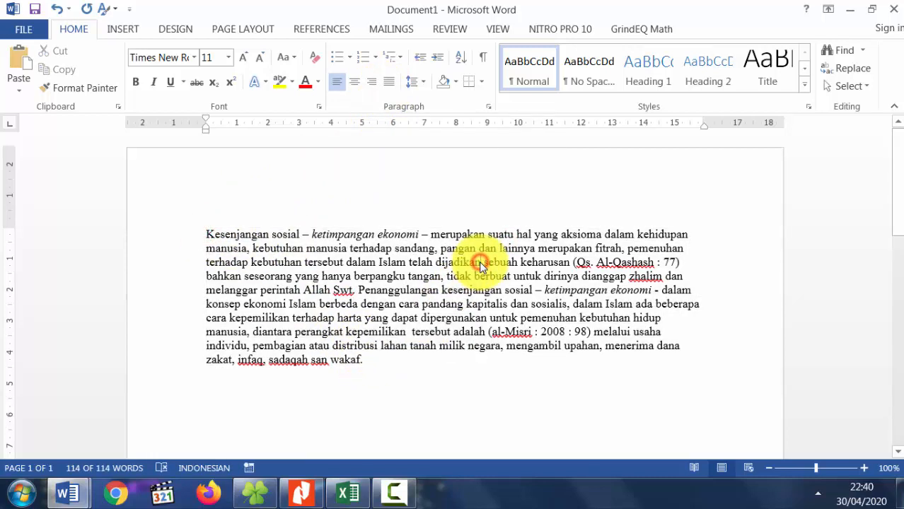
{"action": "left_click", "coordinate": [390, 83]}
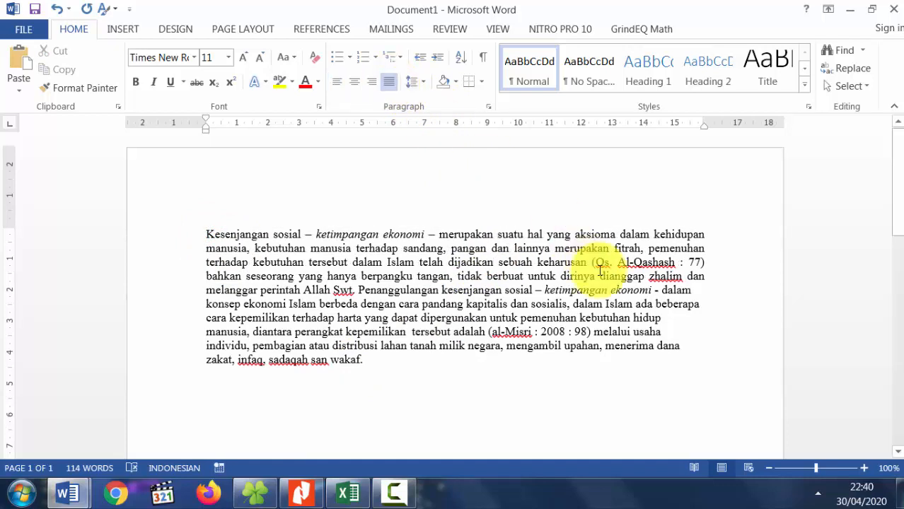
Step: Join the lines between "zhalim dan" and "melanggar" and between "dalam" and "konsep ekonomi Islam" by removing their line breaks
{"action": "left_click", "coordinate": [704, 278]}
{"action": "key", "text": "Delete"}
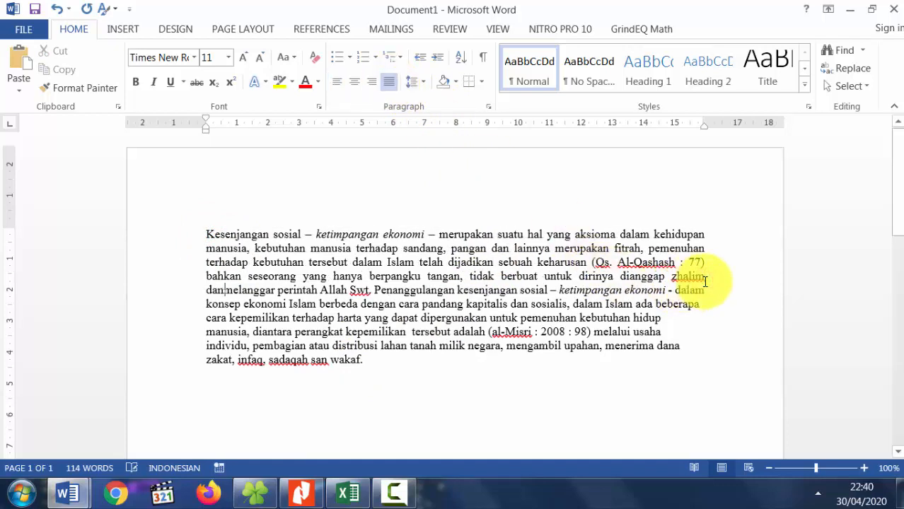
{"action": "key", "text": "Down"}
{"action": "key", "text": "Down"}
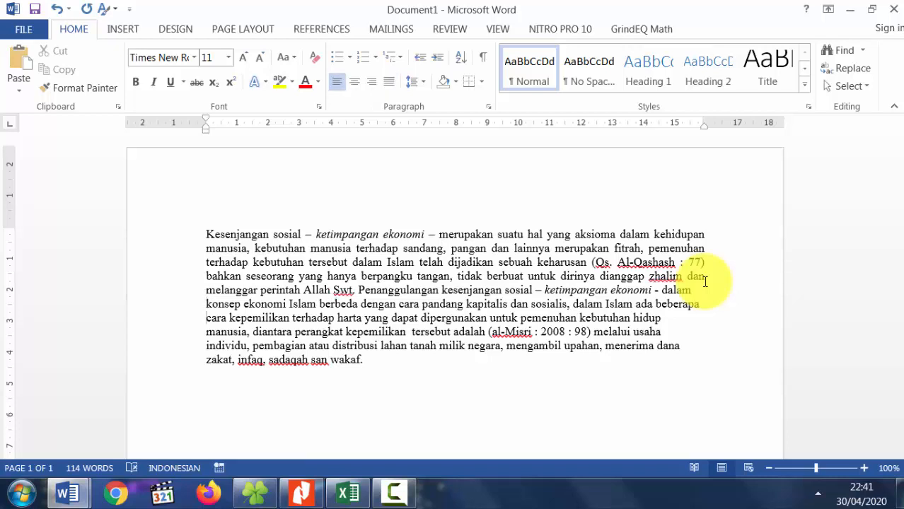
{"action": "key", "text": "Up"}
{"action": "key", "text": "BackSpace"}
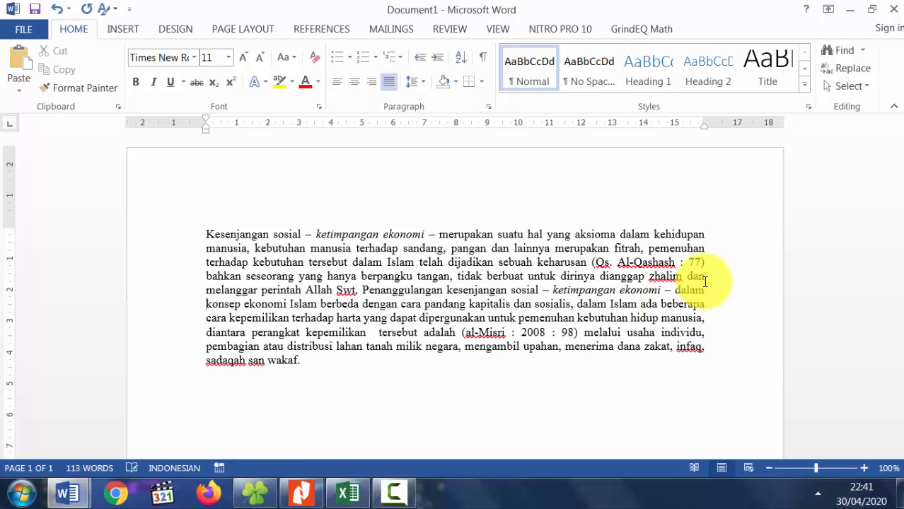
Step: Start a new empty paragraph after "sadaqah san wakaf." at the end of the cleaned-up text
{"action": "left_click", "coordinate": [531, 361]}
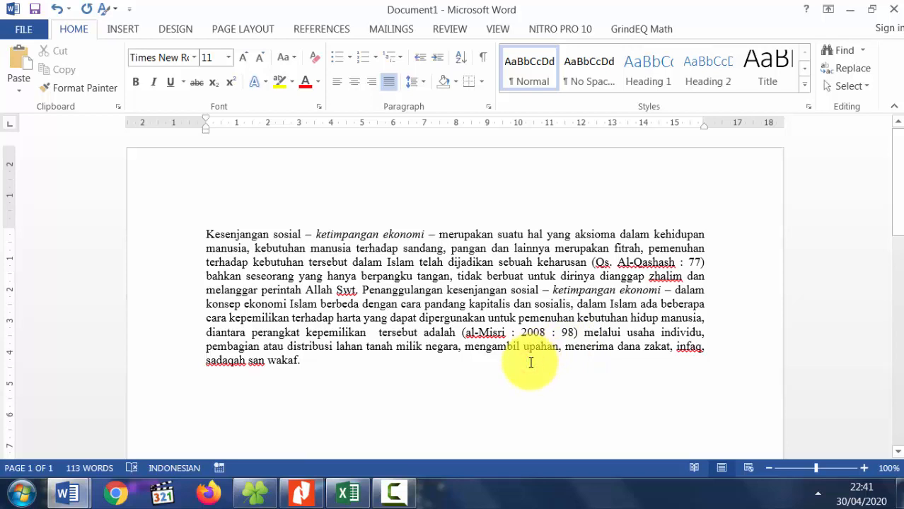
{"action": "key", "text": "Return"}
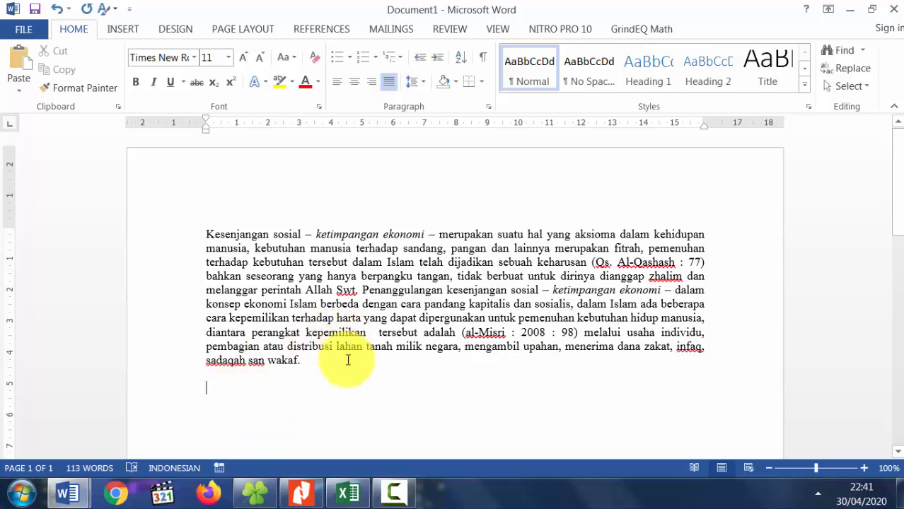
{"action": "left_click_drag", "start_coordinate": [206, 234], "coordinate": [304, 362]}
{"action": "left_click", "coordinate": [263, 397]}
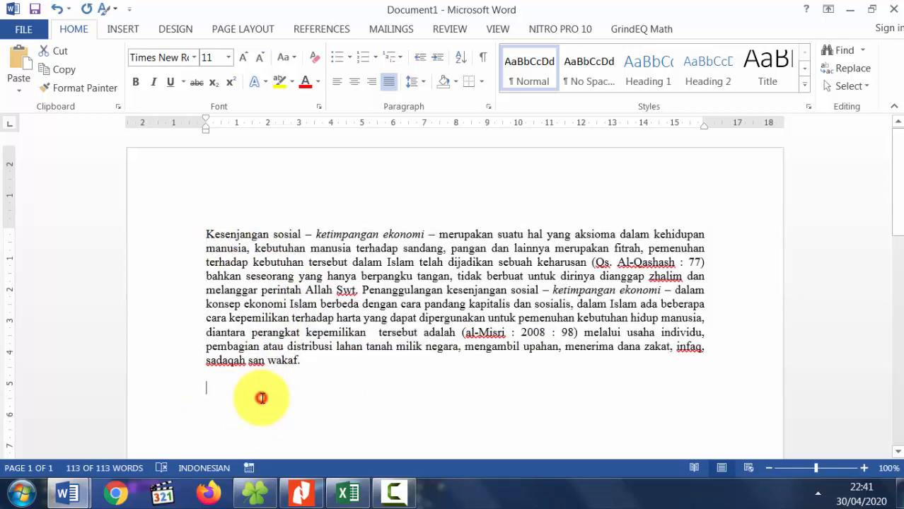
Step: Switch to the PDF article in Nitro Pro and copy the highlighted first paragraph under "Kesimpulan"
{"action": "left_click", "coordinate": [304, 496]}
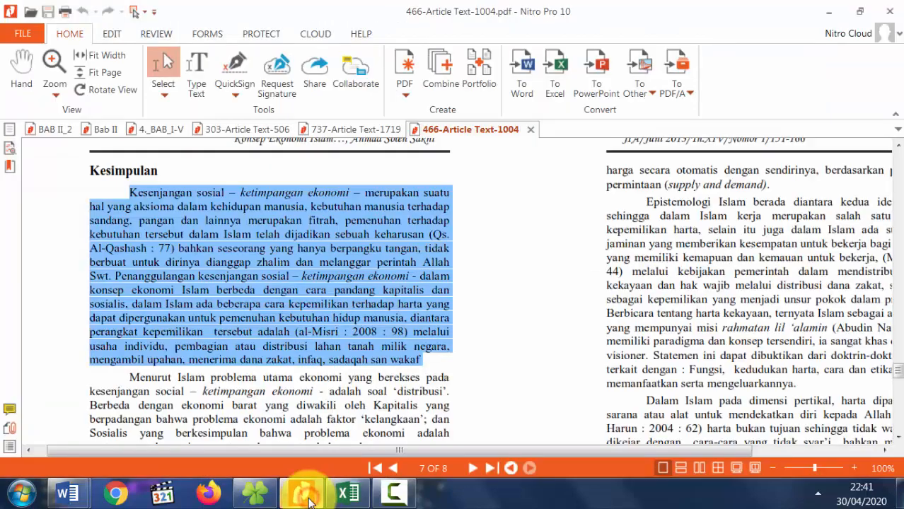
{"action": "right_click", "coordinate": [260, 256]}
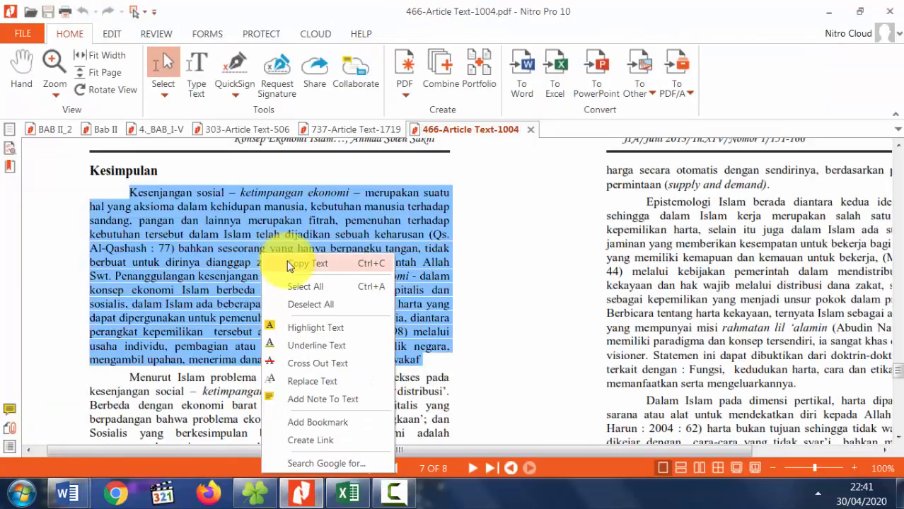
{"action": "left_click", "coordinate": [292, 263]}
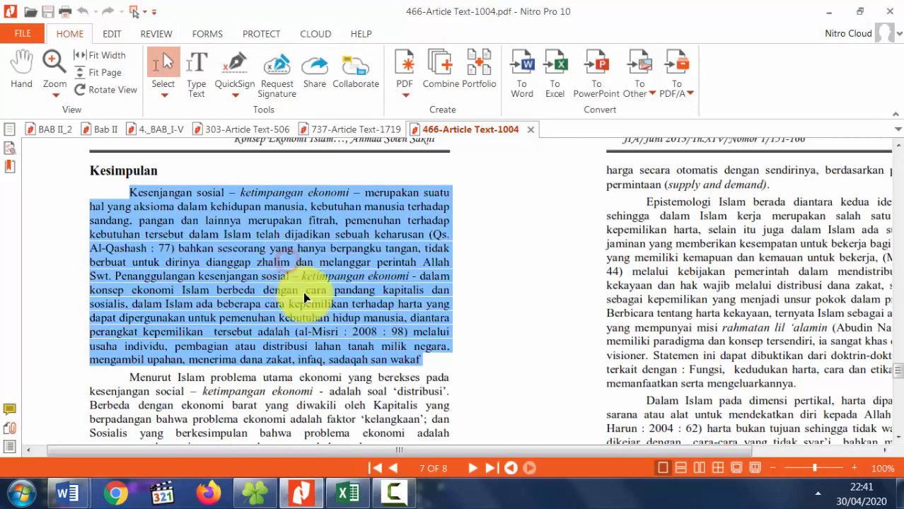
Step: Switch to the blank Excel workbook and paste the copied paragraph into the single cell H5 in edit mode
{"action": "left_click", "coordinate": [348, 495]}
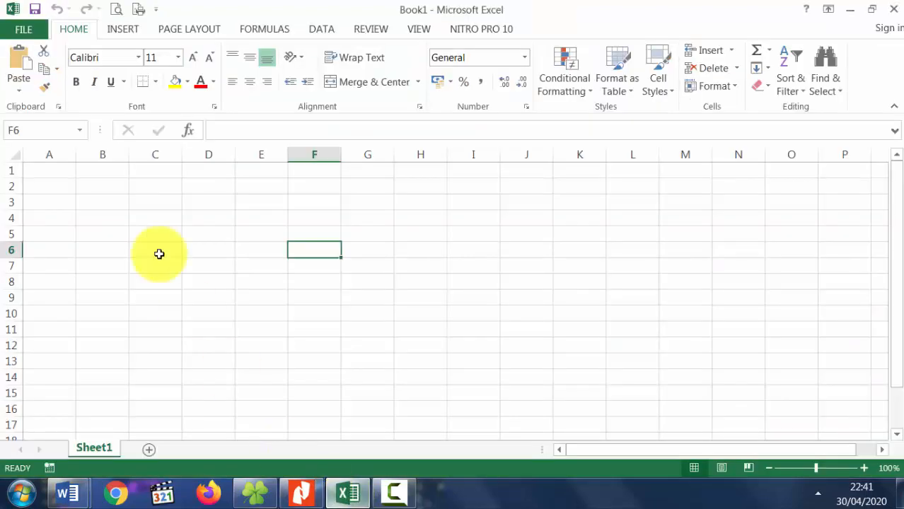
{"action": "left_click", "coordinate": [147, 193]}
{"action": "left_click", "coordinate": [460, 238]}
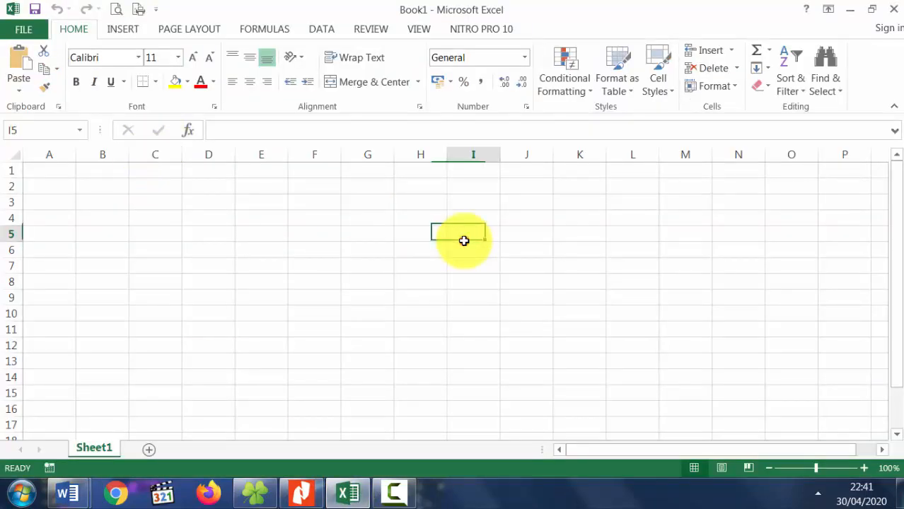
{"action": "left_click", "coordinate": [421, 239]}
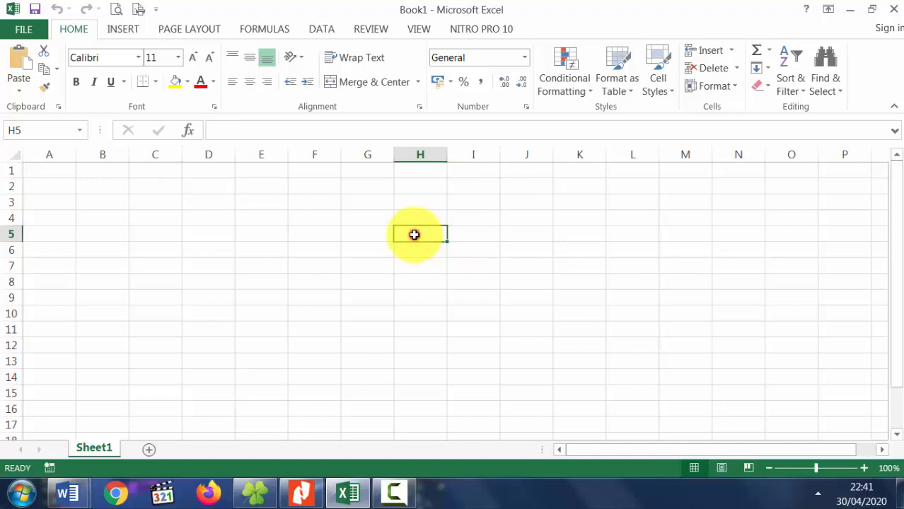
{"action": "double_click", "coordinate": [415, 235]}
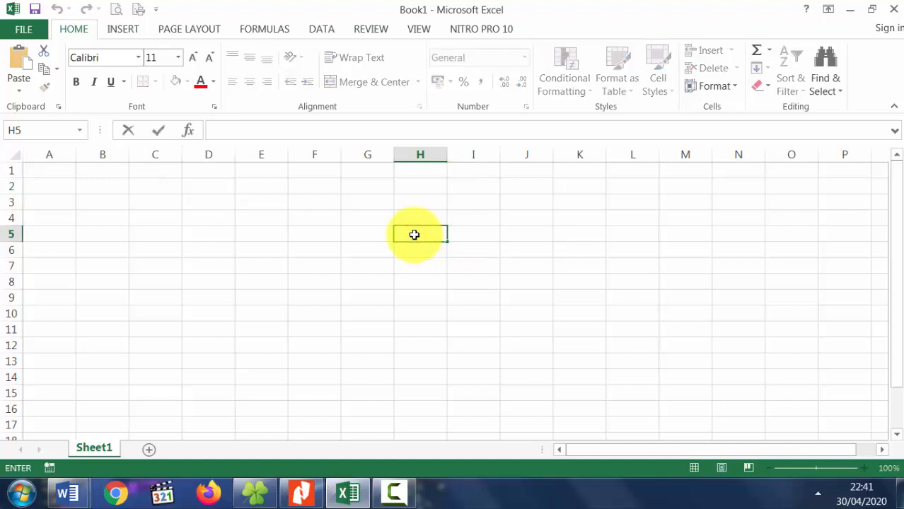
{"action": "key", "text": "ctrl+v"}
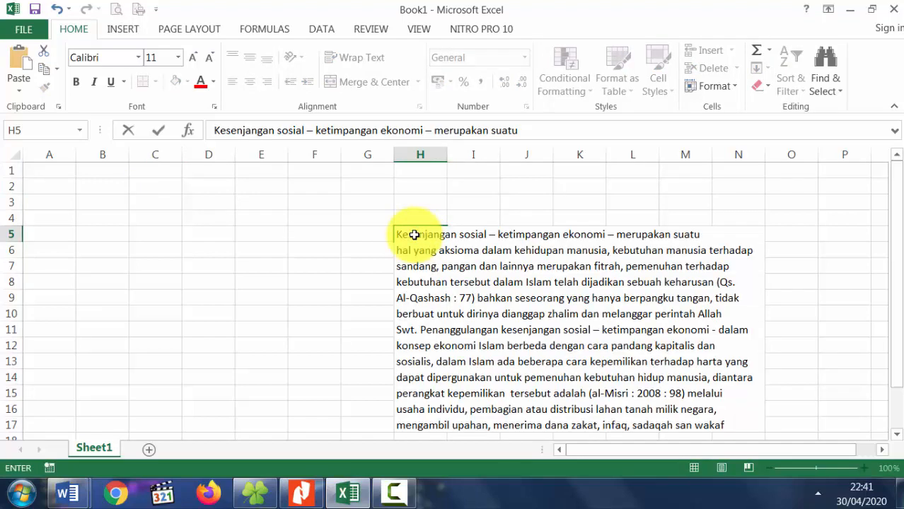
{"action": "key", "text": "Return"}
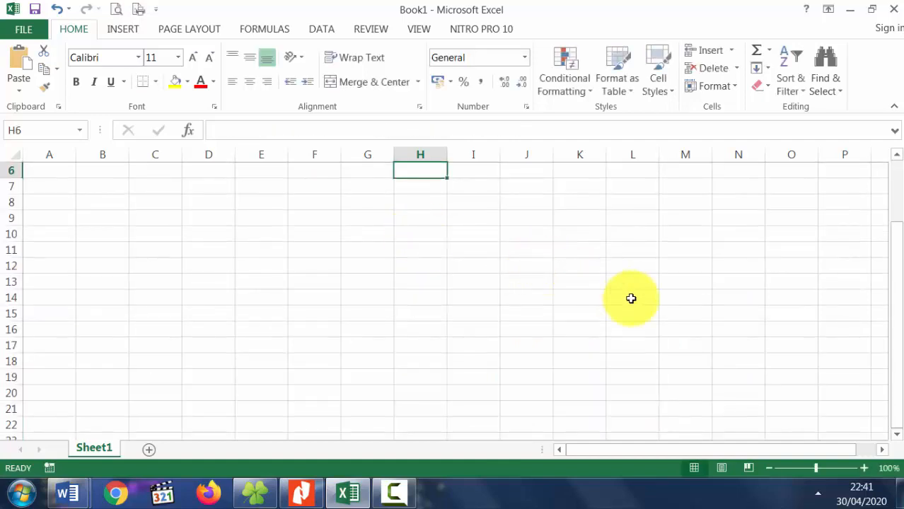
Step: Replace all line breaks in the pasted worksheet text with spaces using Find and Replace, and close the dialog
{"action": "left_click_drag", "start_coordinate": [900, 345], "coordinate": [898, 246]}
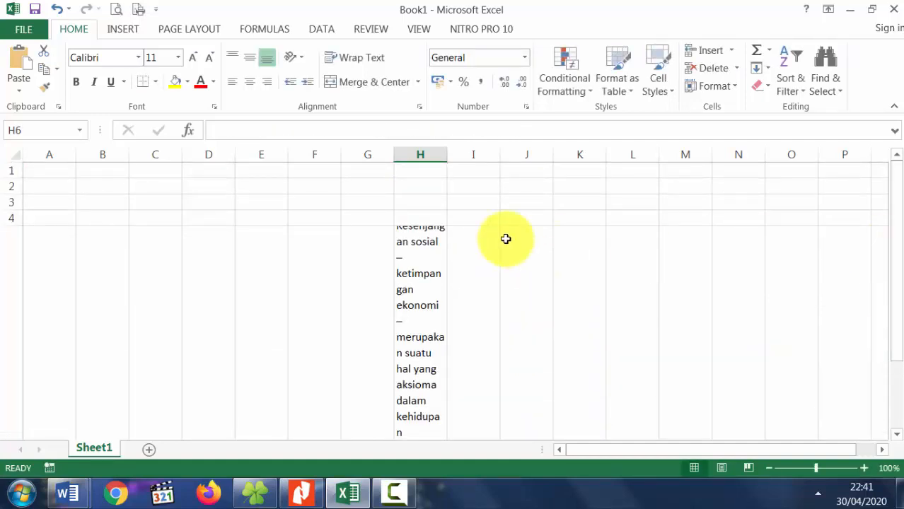
{"action": "left_click", "coordinate": [481, 203]}
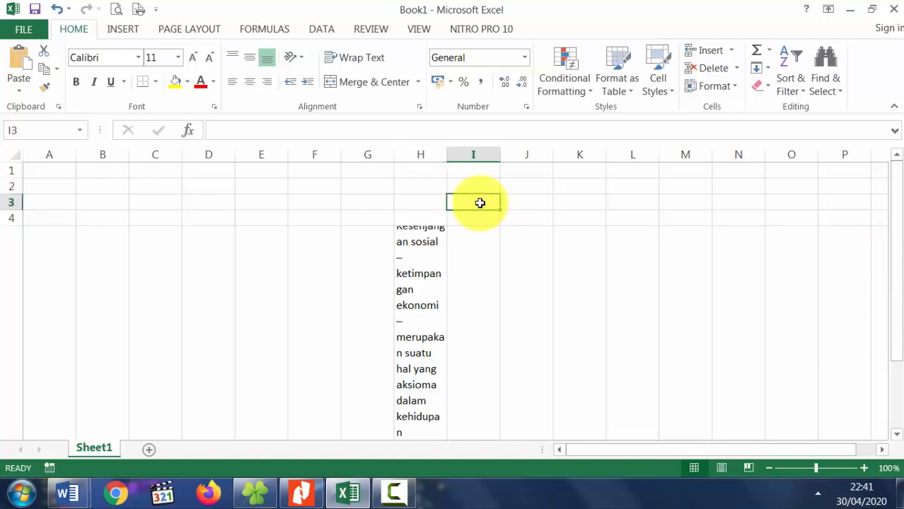
{"action": "key", "text": "ctrl+h"}
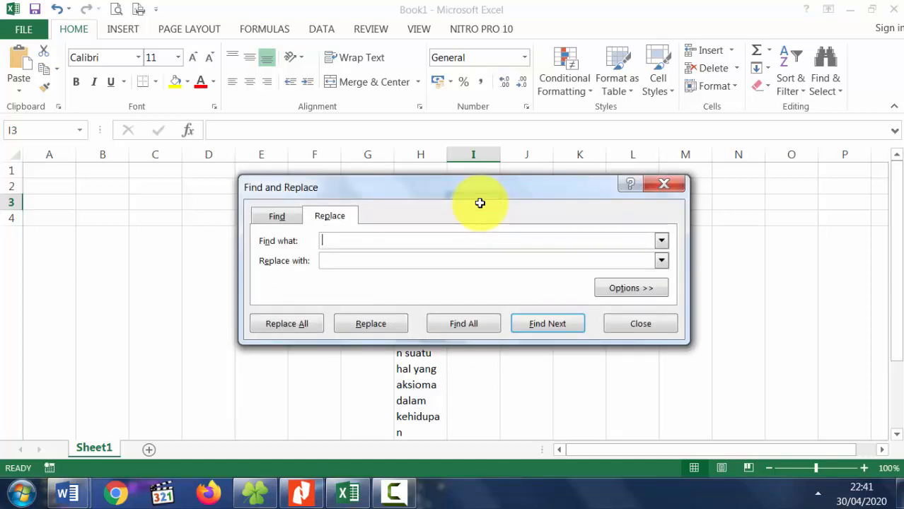
{"action": "left_click", "coordinate": [461, 240]}
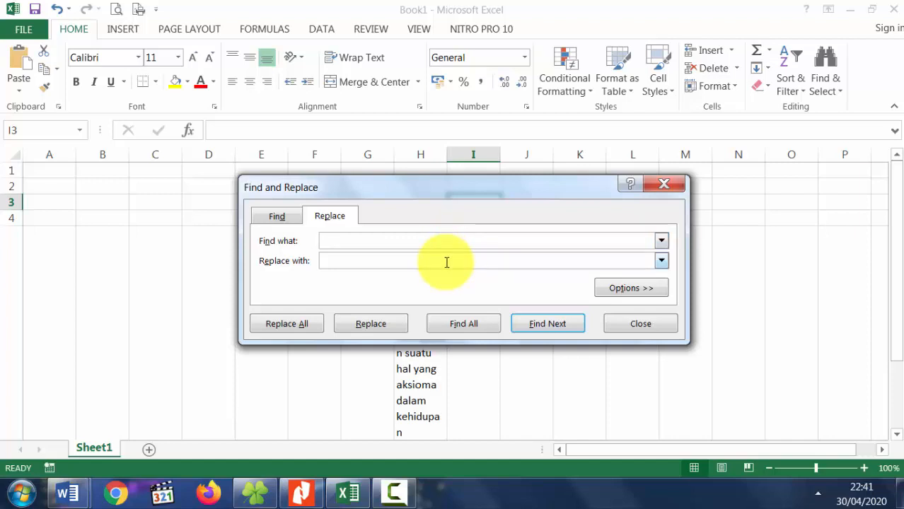
{"action": "left_click", "coordinate": [447, 263]}
{"action": "left_click", "coordinate": [306, 326]}
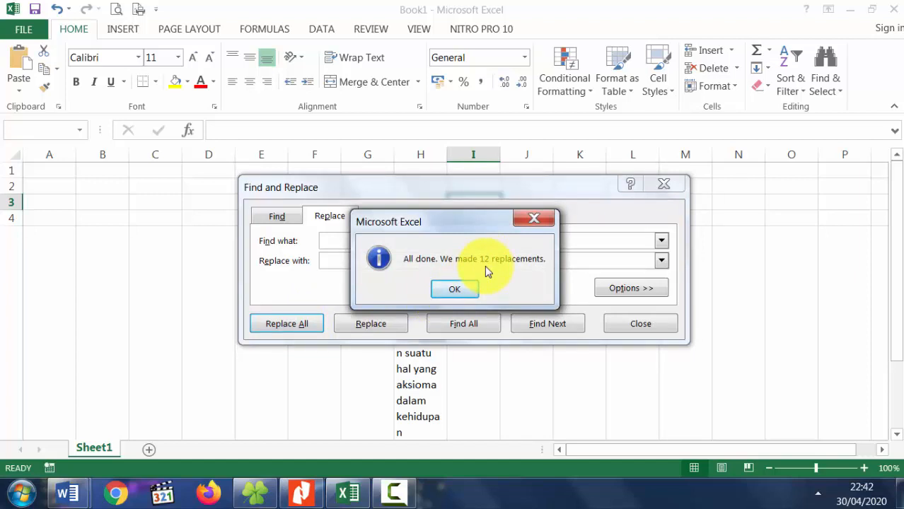
{"action": "left_click", "coordinate": [461, 290]}
{"action": "left_click", "coordinate": [460, 290]}
{"action": "left_click", "coordinate": [639, 327]}
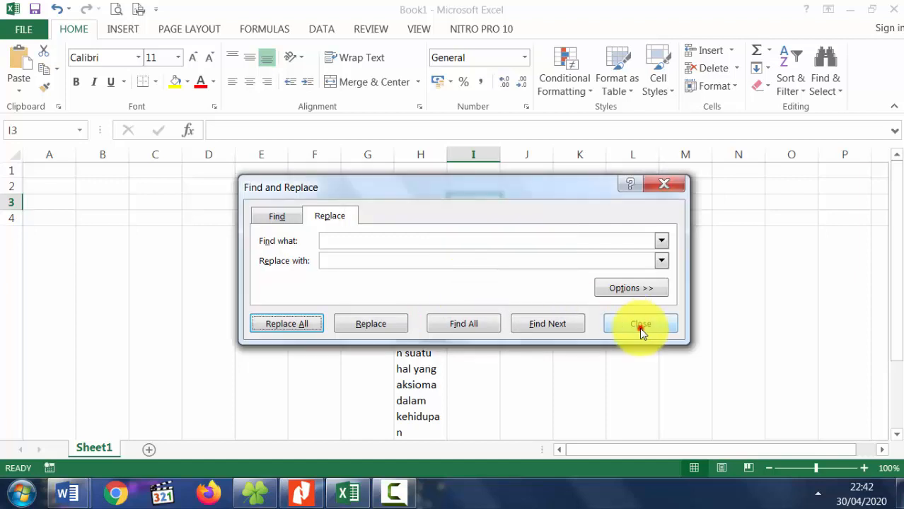
{"action": "left_click_drag", "start_coordinate": [640, 327], "coordinate": [441, 287]}
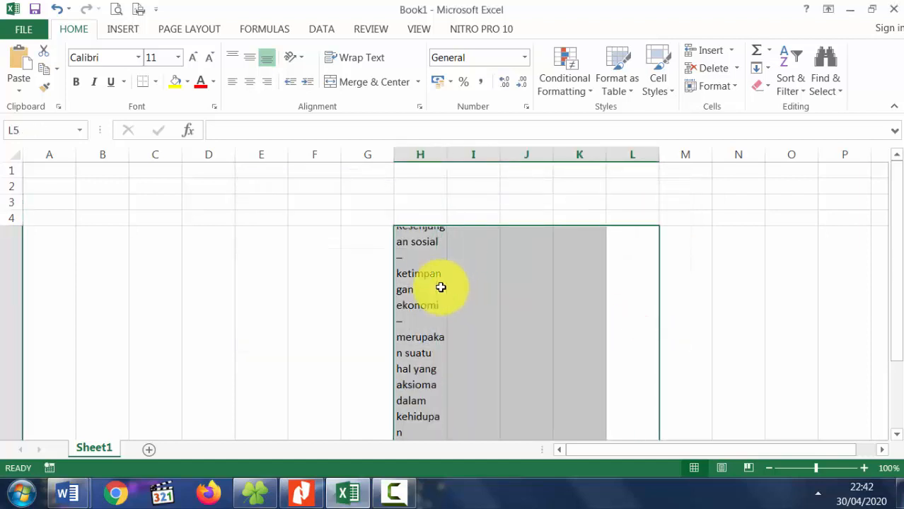
{"action": "left_click", "coordinate": [485, 284]}
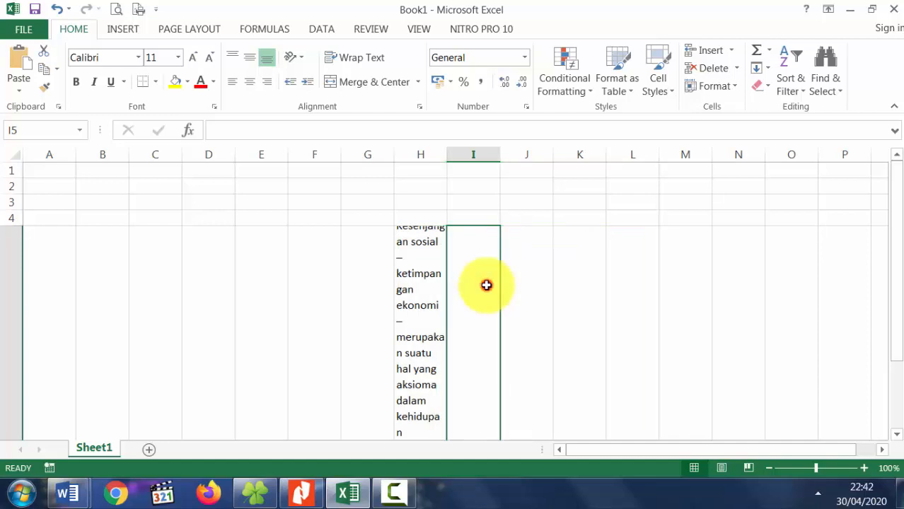
Step: Cut cell H5 containing the cleaned paragraph
{"action": "left_click", "coordinate": [426, 272]}
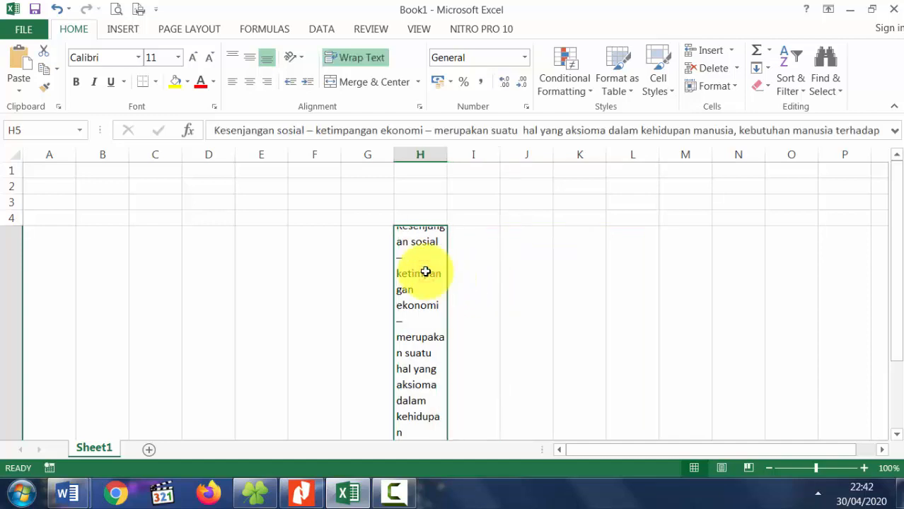
{"action": "right_click", "coordinate": [425, 272]}
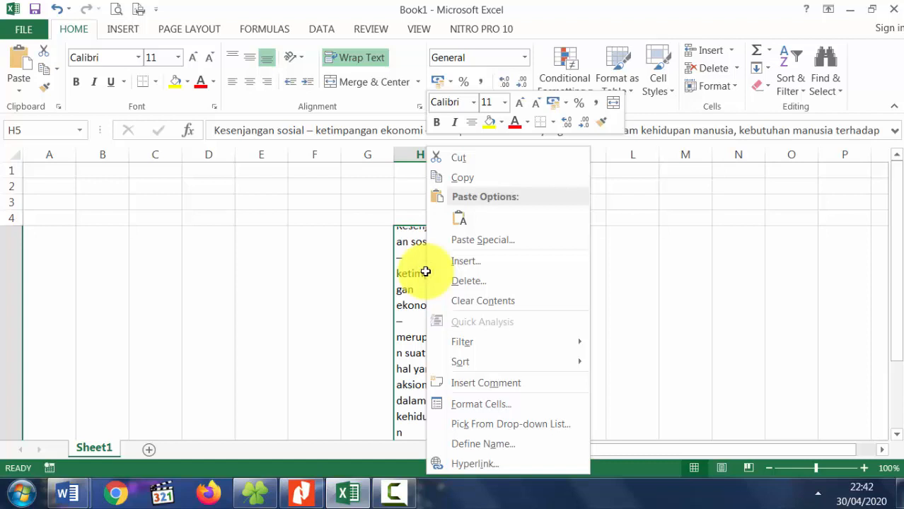
{"action": "left_click", "coordinate": [455, 159]}
{"action": "scroll", "coordinate": [454, 164], "scroll_direction": "down", "scroll_amount": 2}
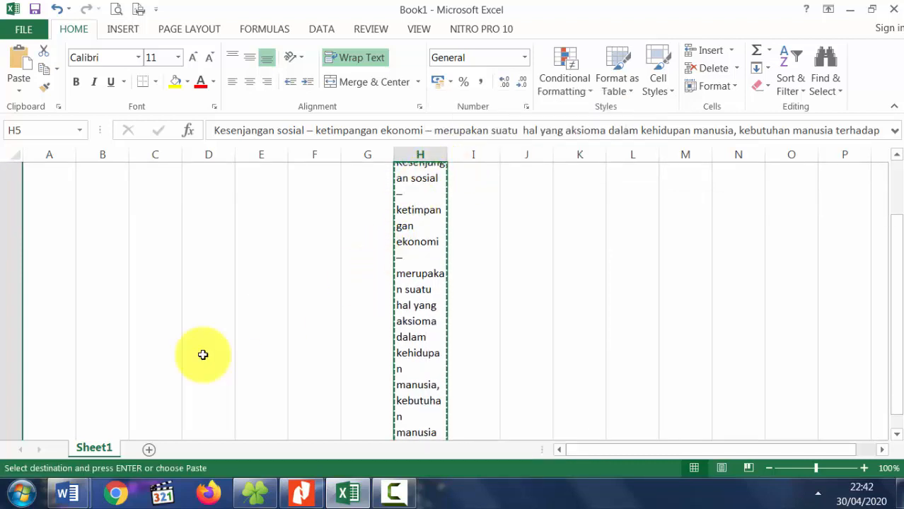
Step: Switch to Document1 in Word and paste the cell's text on the empty line below the first paragraph
{"action": "mouse_move", "coordinate": [71, 498]}
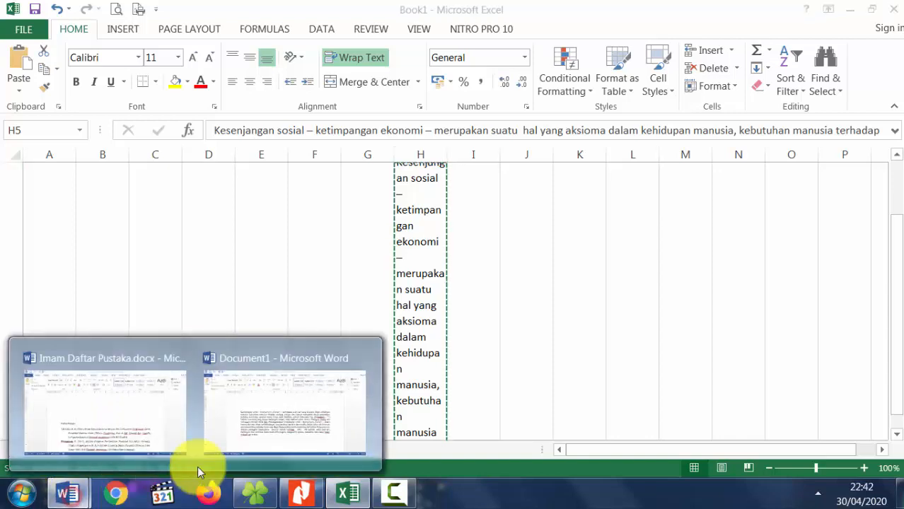
{"action": "left_click", "coordinate": [271, 430]}
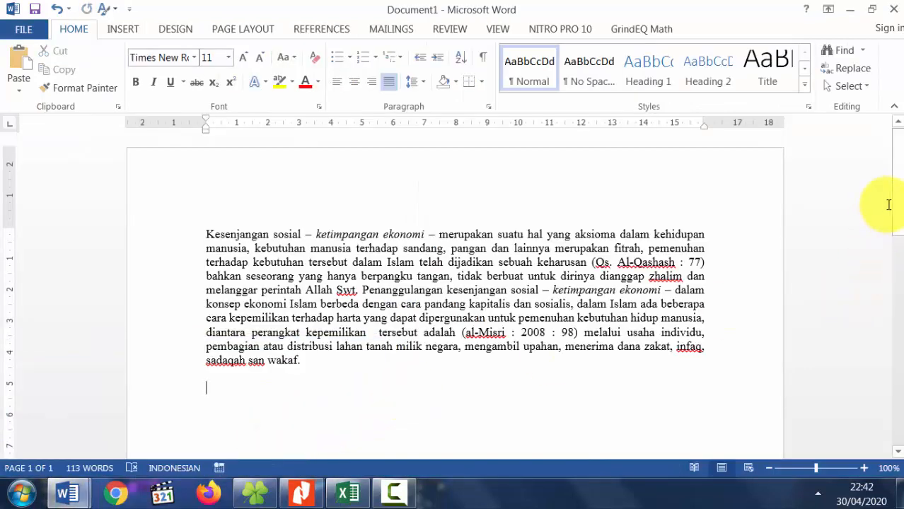
{"action": "left_click_drag", "start_coordinate": [895, 209], "coordinate": [895, 233]}
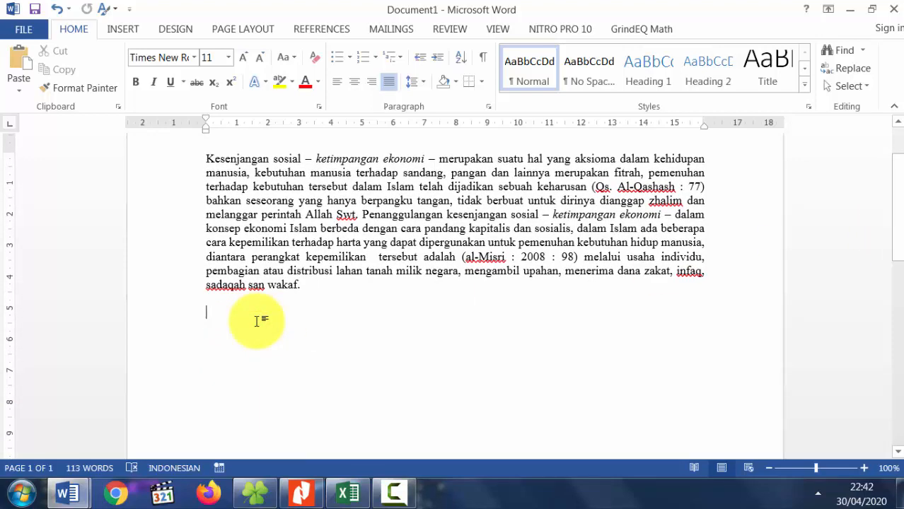
{"action": "key", "text": "ctrl+v"}
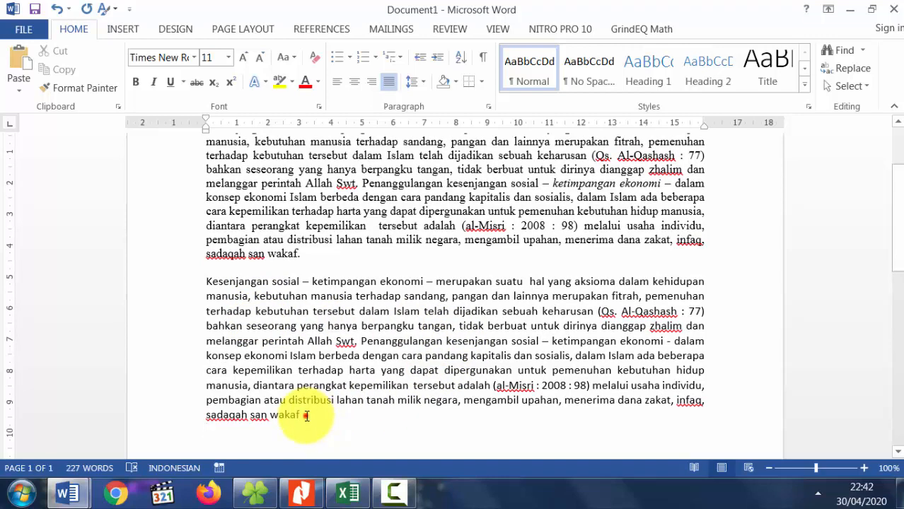
Step: Compare the paragraph pasted from Excel with the manually cleaned paragraph above it
{"action": "left_click_drag", "start_coordinate": [307, 416], "coordinate": [207, 282]}
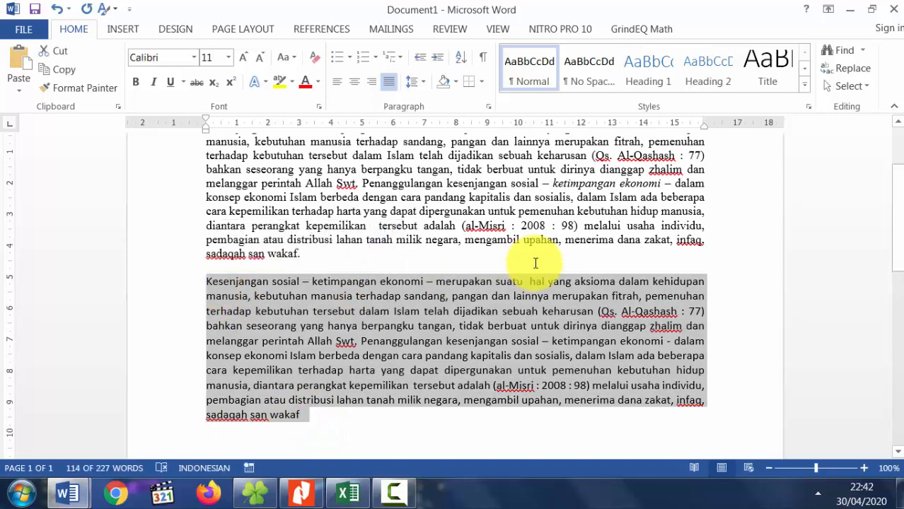
{"action": "left_click", "coordinate": [536, 263]}
{"action": "left_click", "coordinate": [302, 256]}
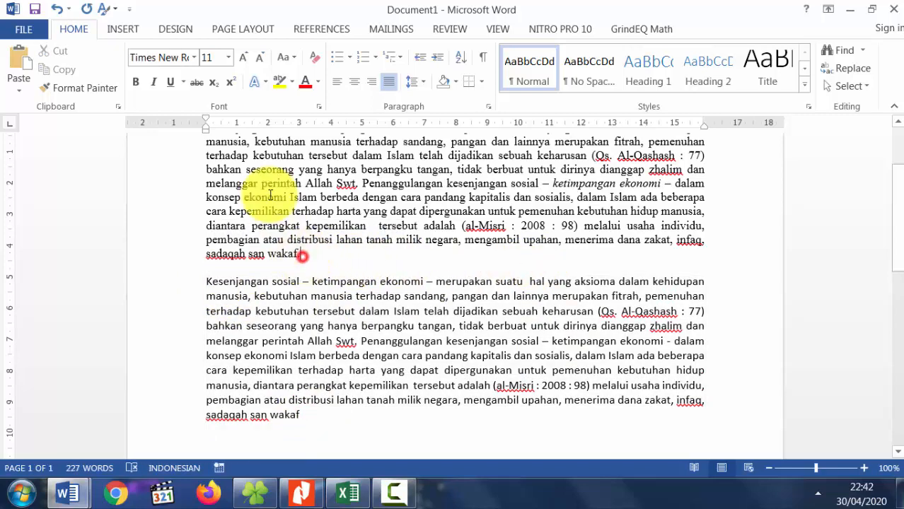
{"action": "left_click_drag", "start_coordinate": [302, 257], "coordinate": [243, 141]}
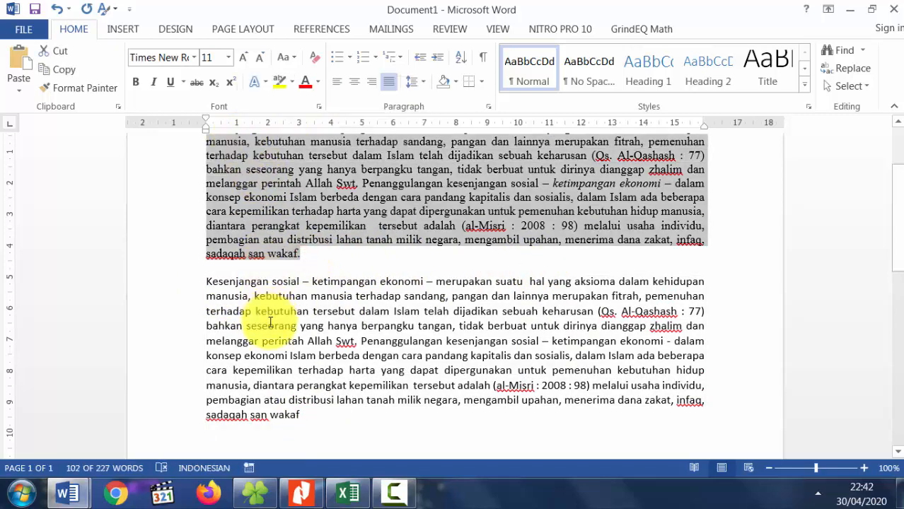
{"action": "left_click", "coordinate": [270, 322]}
{"action": "left_click", "coordinate": [316, 422]}
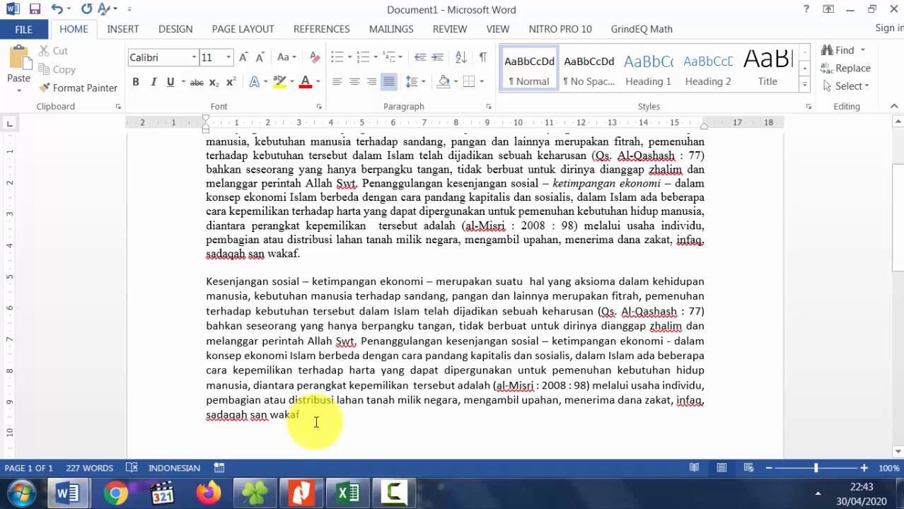
Step: Delete all the text from Document1, both the manually cleaned paragraph and the one pasted from Excel
{"action": "left_click_drag", "start_coordinate": [303, 419], "coordinate": [199, 232]}
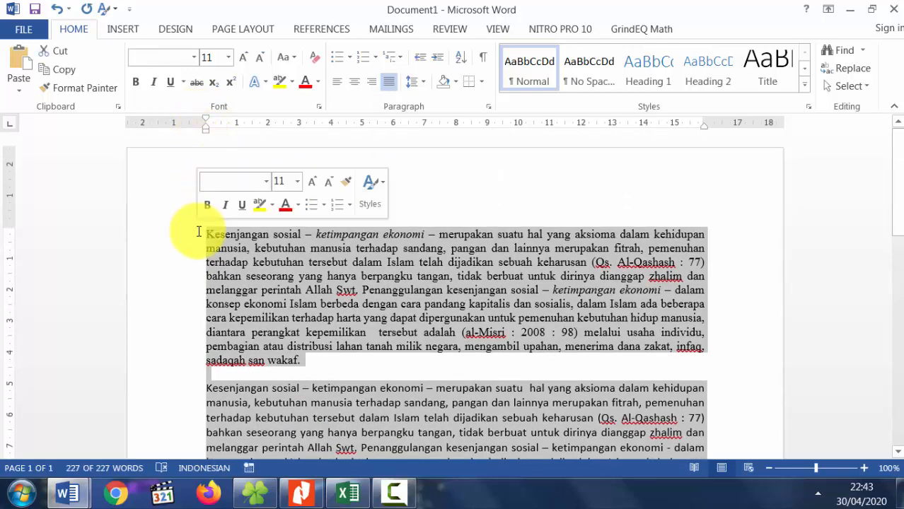
{"action": "key", "text": "Delete"}
Step: Switch to Nitro Pro and go to page 3 of the 737-Article Text-1719 document
{"action": "left_click", "coordinate": [299, 494]}
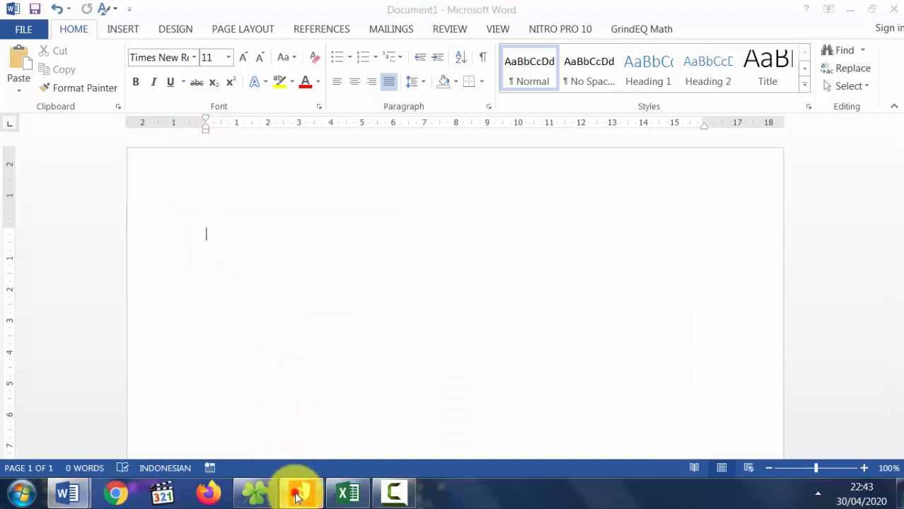
{"action": "left_click", "coordinate": [469, 326]}
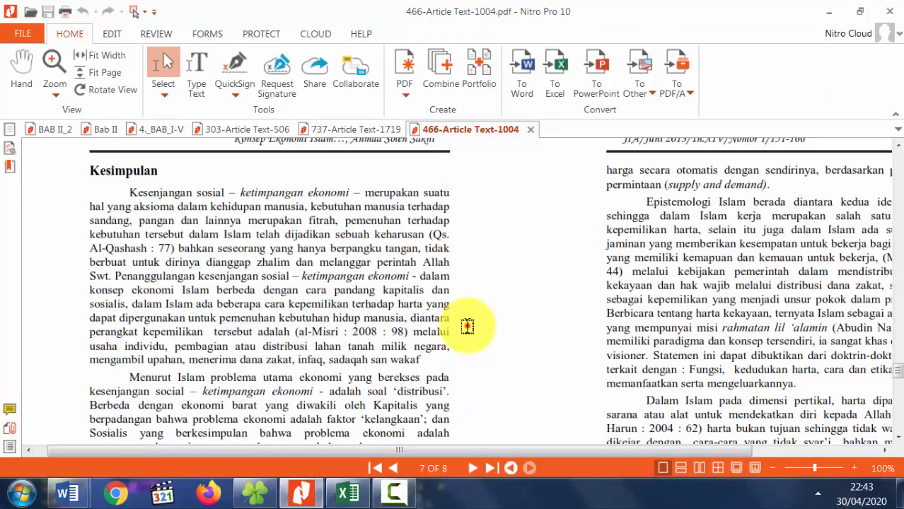
{"action": "left_click", "coordinate": [337, 130]}
{"action": "left_click", "coordinate": [311, 304]}
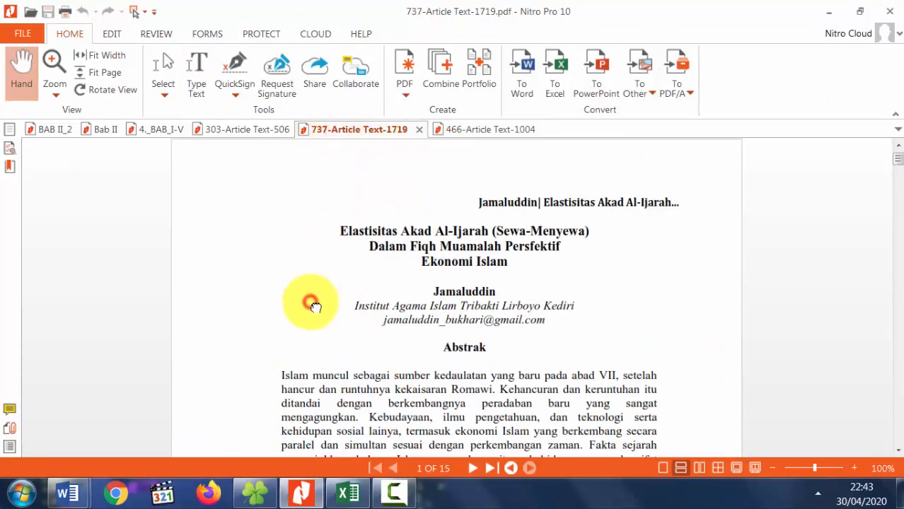
{"action": "scroll", "coordinate": [316, 308], "scroll_direction": "down", "scroll_amount": 1}
{"action": "scroll", "coordinate": [316, 308], "scroll_direction": "down", "scroll_amount": 15}
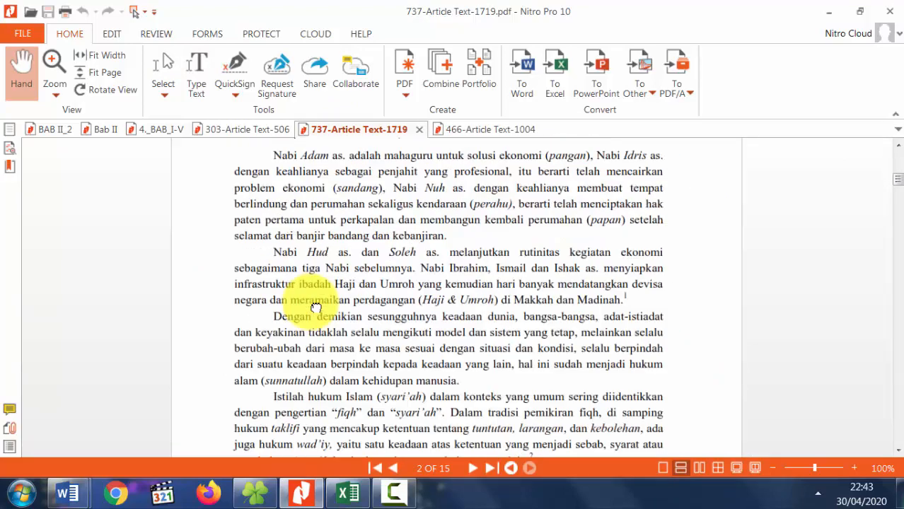
{"action": "scroll", "coordinate": [316, 308], "scroll_direction": "down", "scroll_amount": 10}
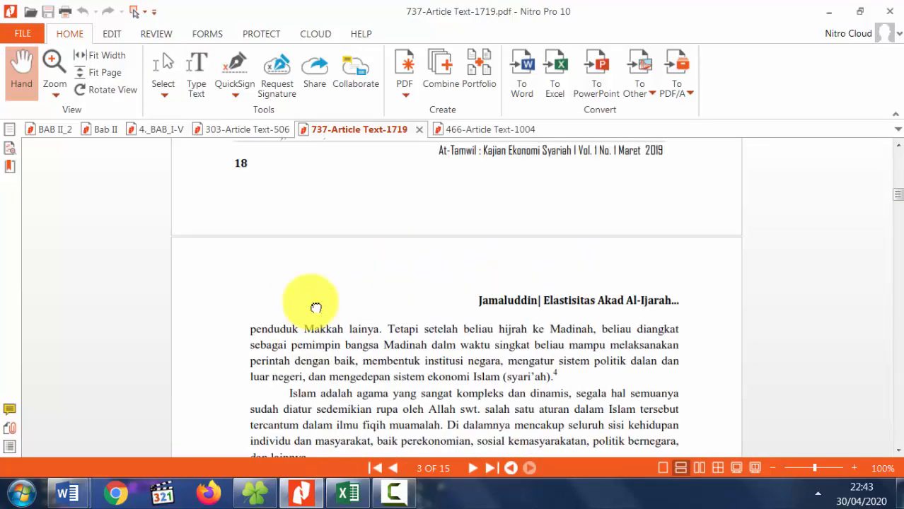
{"action": "scroll", "coordinate": [316, 308], "scroll_direction": "down", "scroll_amount": 6}
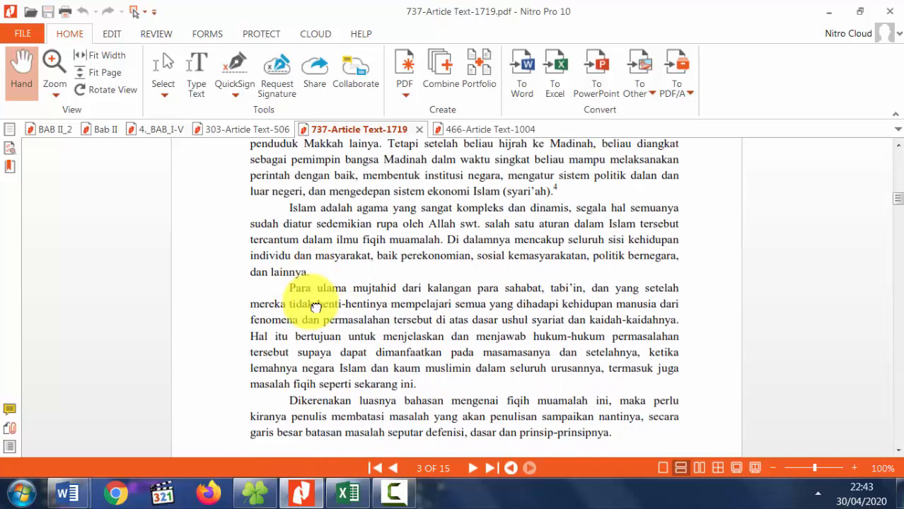
{"action": "scroll", "coordinate": [316, 307], "scroll_direction": "up", "scroll_amount": 1}
{"action": "scroll", "coordinate": [317, 308], "scroll_direction": "down", "scroll_amount": 1}
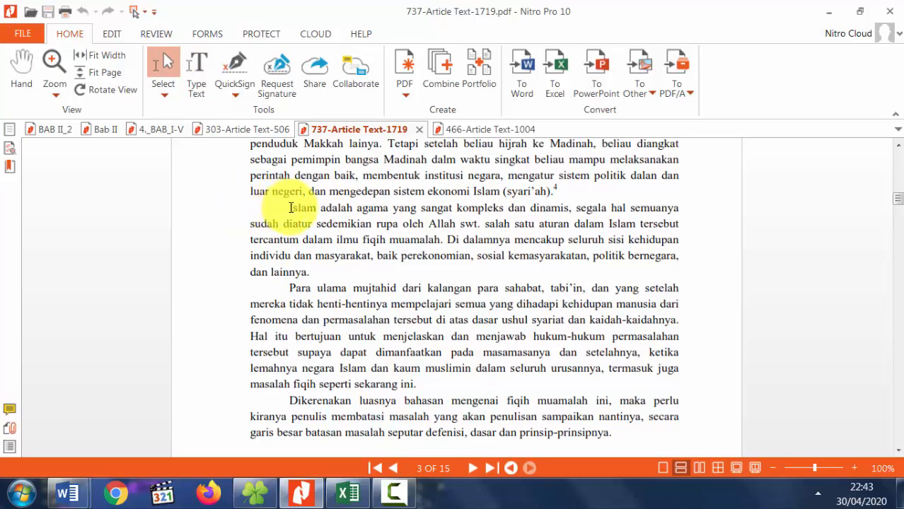
Step: Copy the two consecutive paragraphs from "Islam adalah agama" through "masalah fiqih seperti sekarang ini."
{"action": "left_click_drag", "start_coordinate": [291, 208], "coordinate": [418, 388]}
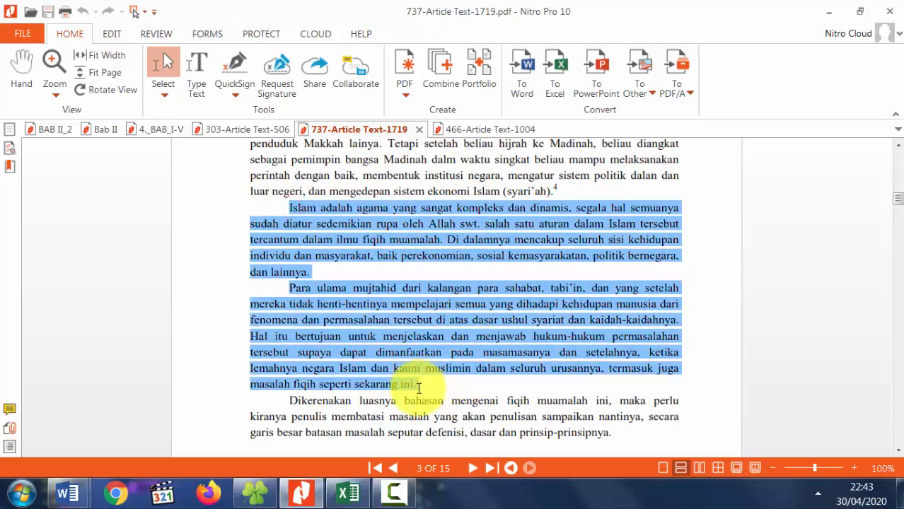
{"action": "right_click", "coordinate": [364, 319]}
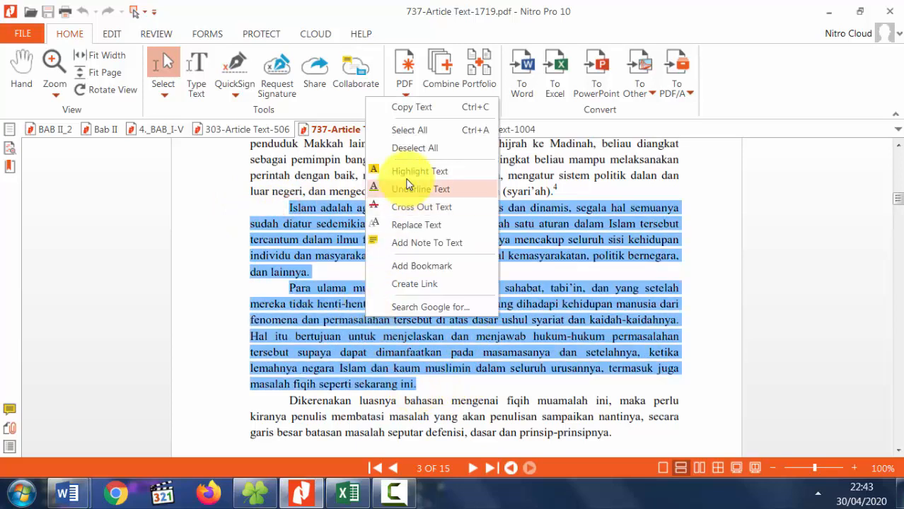
{"action": "left_click", "coordinate": [413, 109]}
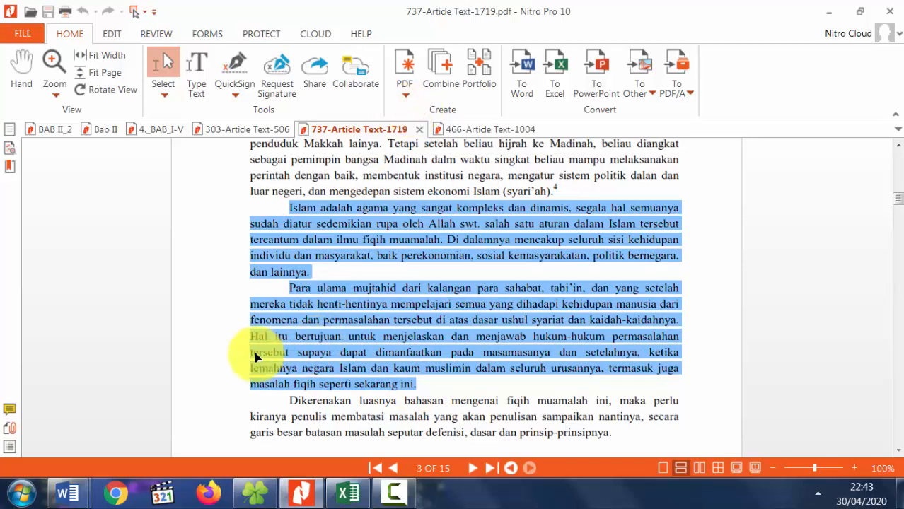
Step: Switch to Document1 in Word, paste the copied paragraphs, and add an empty line below them
{"action": "key", "text": "alt+Tab"}
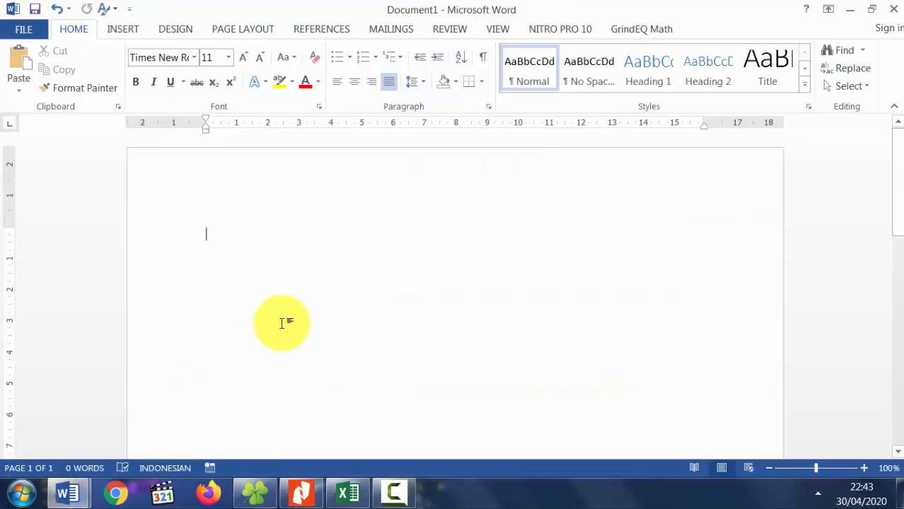
{"action": "left_click", "coordinate": [299, 282]}
{"action": "key", "text": "ctrl+v"}
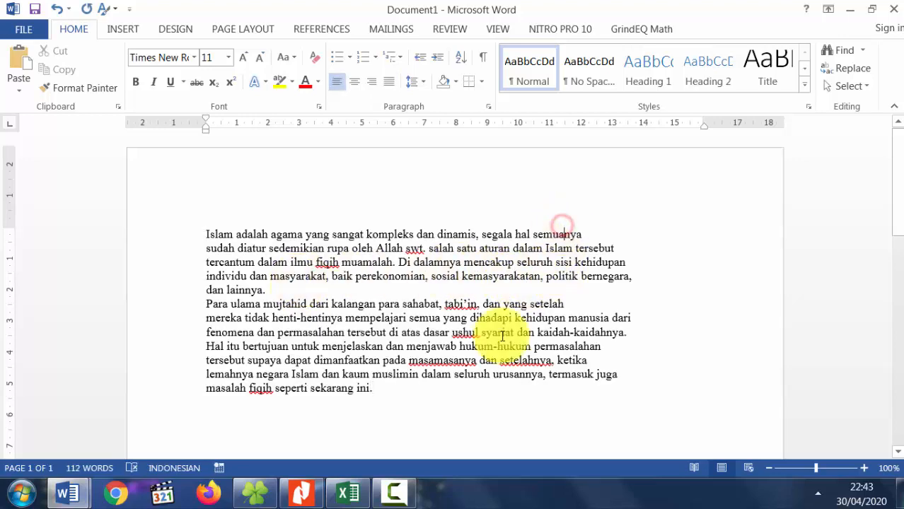
{"action": "left_click", "coordinate": [325, 434]}
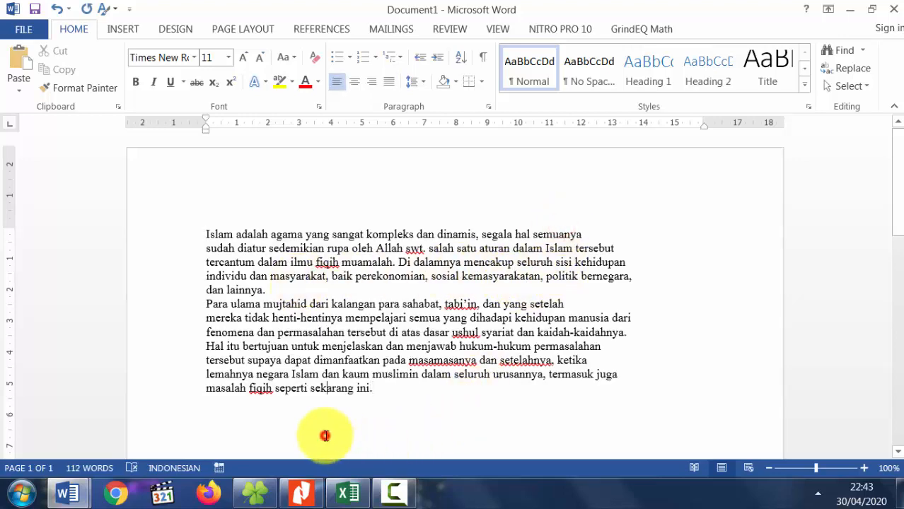
{"action": "left_click", "coordinate": [411, 395]}
{"action": "key", "text": "Return"}
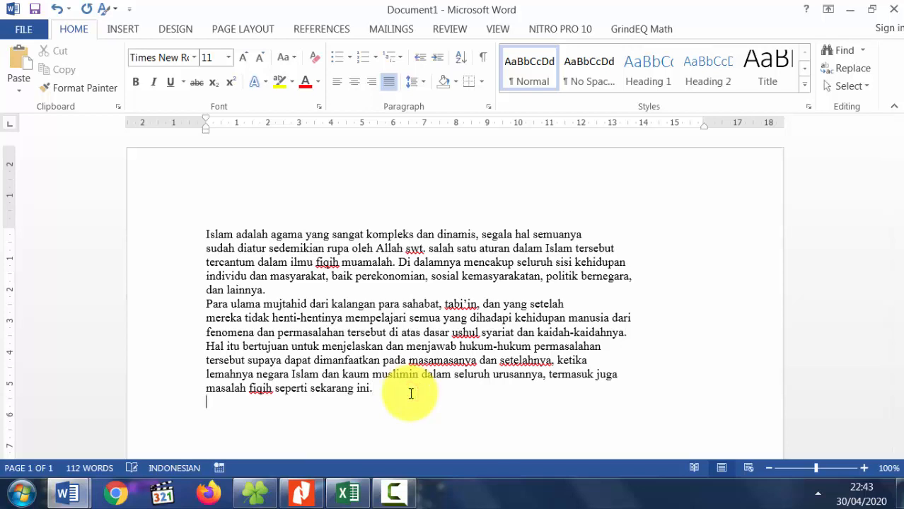
Step: Switch to Book1 in Excel and paste the two copied paragraphs as text inside cell D5
{"action": "left_click", "coordinate": [348, 493]}
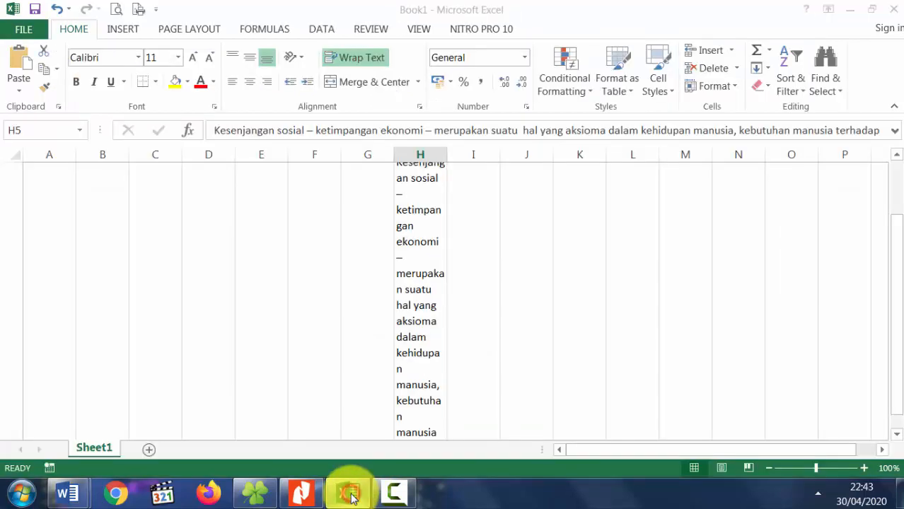
{"action": "left_click", "coordinate": [209, 272]}
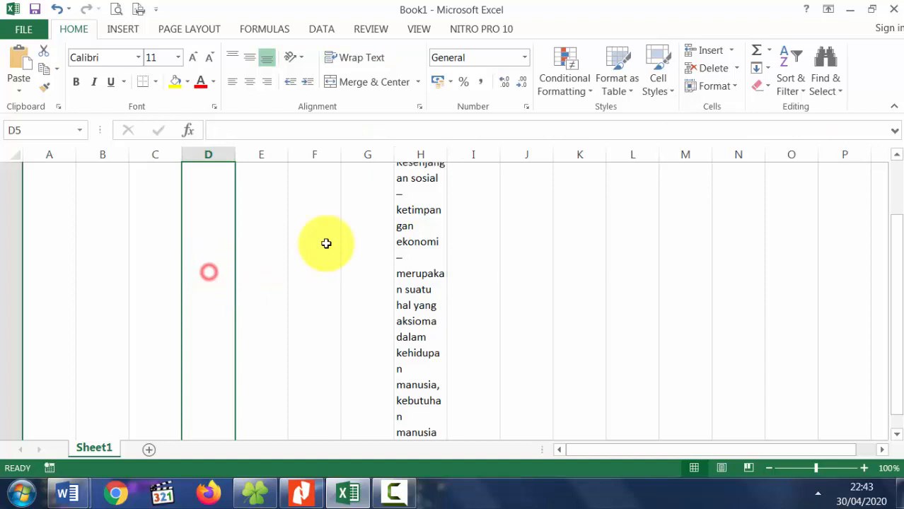
{"action": "left_click", "coordinate": [432, 232]}
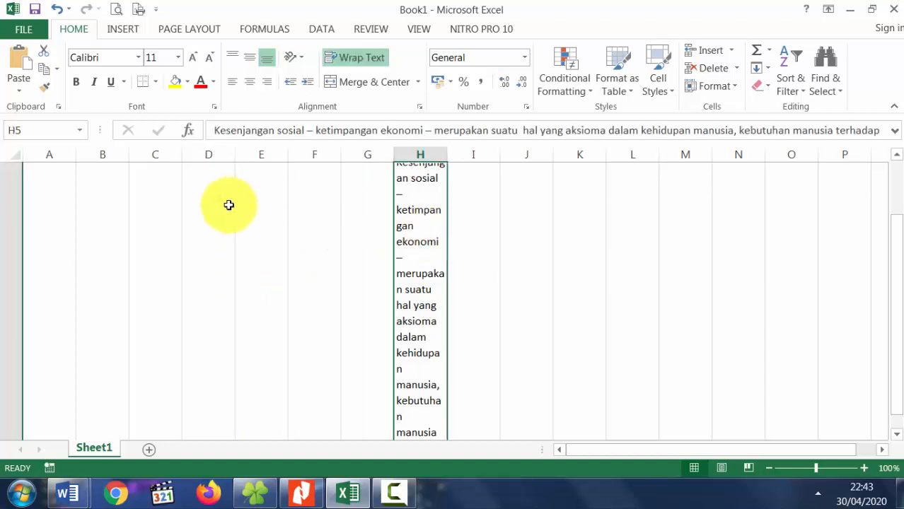
{"action": "left_click", "coordinate": [206, 198]}
{"action": "double_click", "coordinate": [207, 199]}
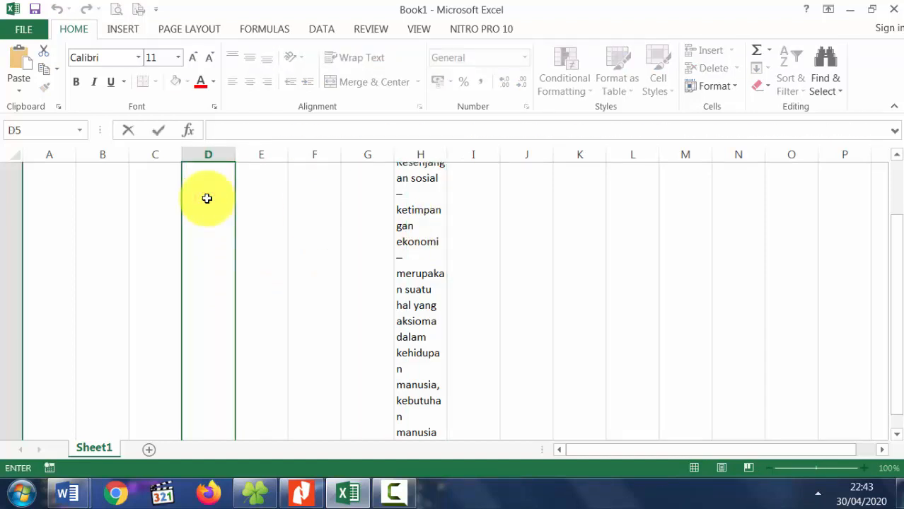
{"action": "key", "text": "ctrl+v"}
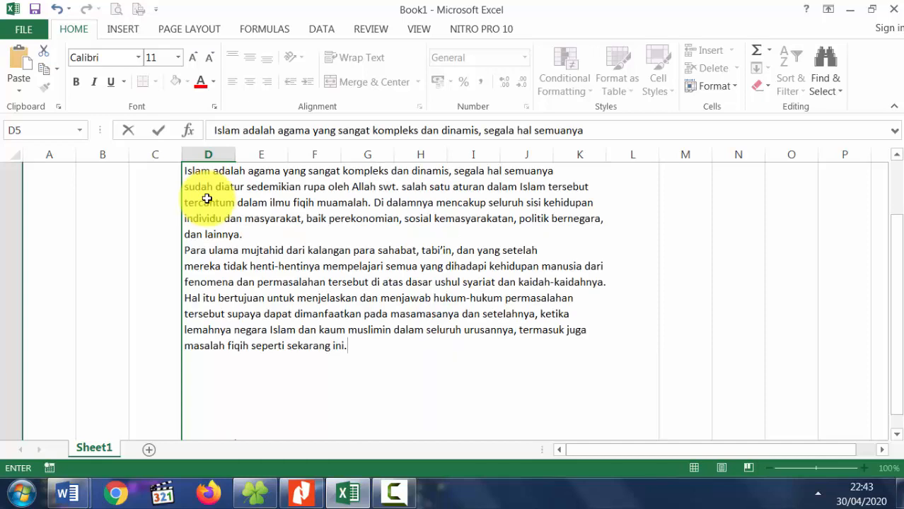
{"action": "key", "text": "Return"}
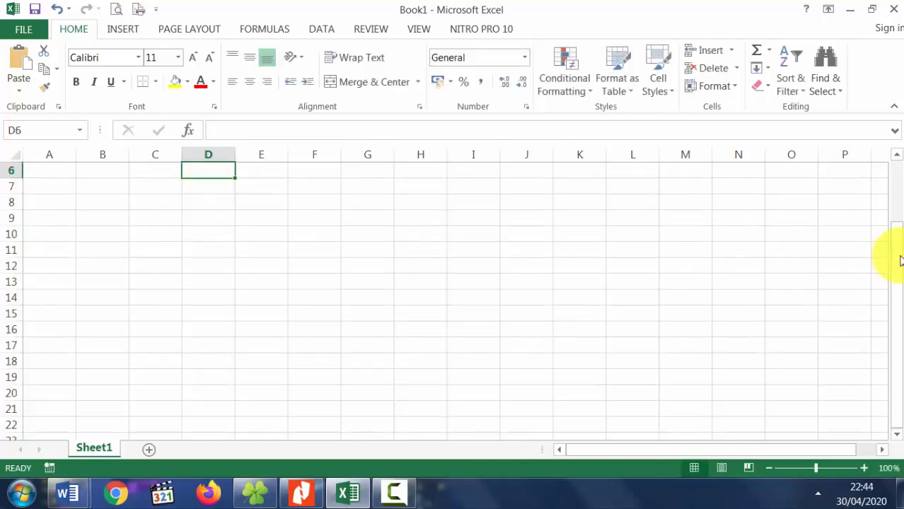
Step: Replace all line breaks in the worksheet with spaces using Find and Replace, and close the dialog
{"action": "left_click_drag", "start_coordinate": [896, 269], "coordinate": [894, 141]}
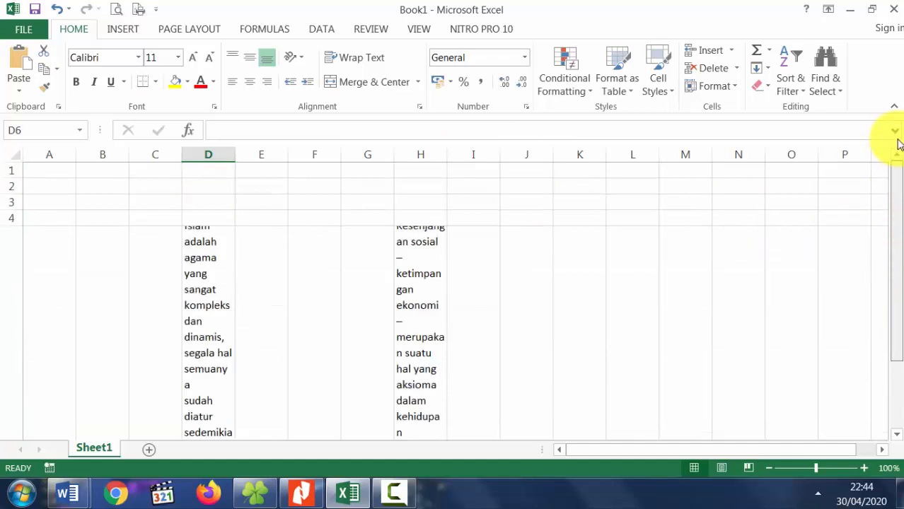
{"action": "left_click", "coordinate": [618, 234]}
{"action": "left_click", "coordinate": [581, 205]}
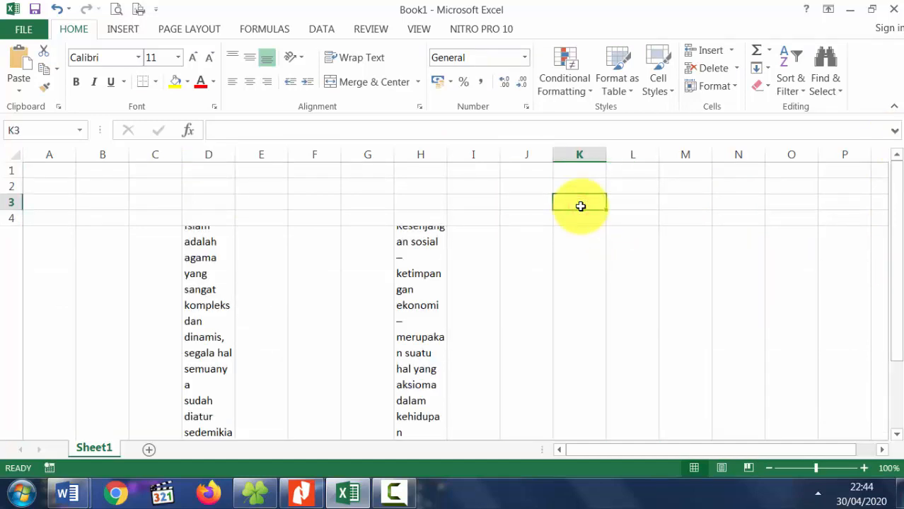
{"action": "key", "text": "ctrl+h"}
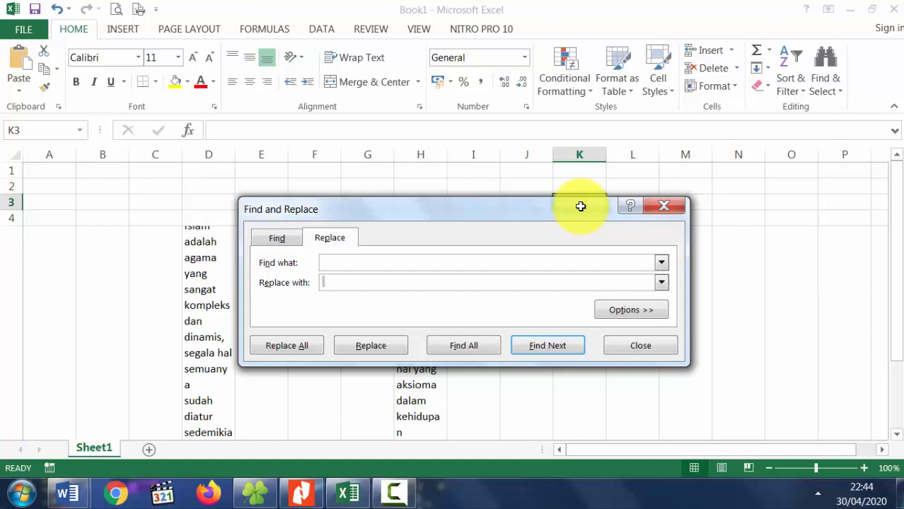
{"action": "left_click", "coordinate": [283, 347]}
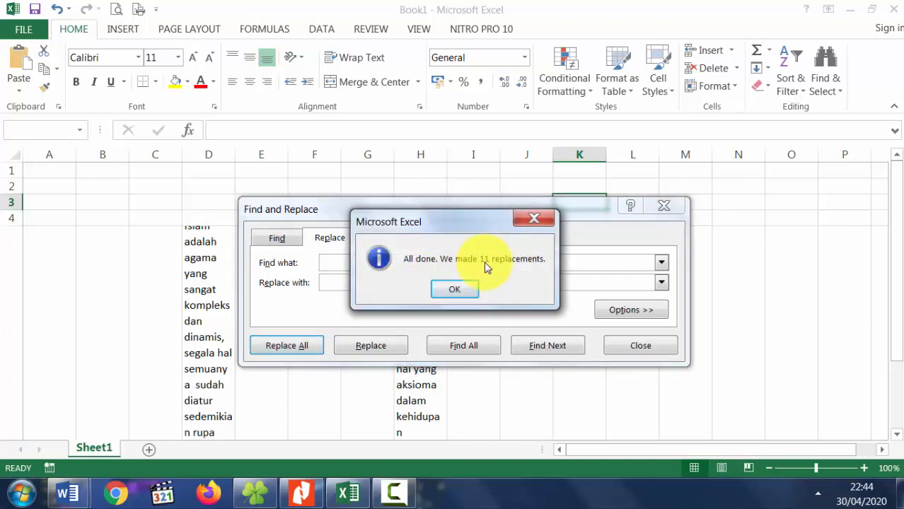
{"action": "left_click", "coordinate": [456, 290]}
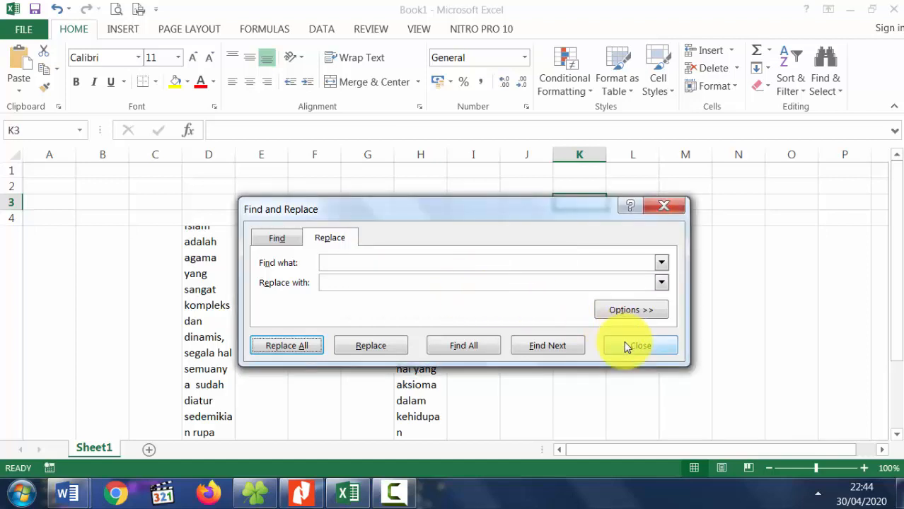
{"action": "left_click", "coordinate": [625, 345]}
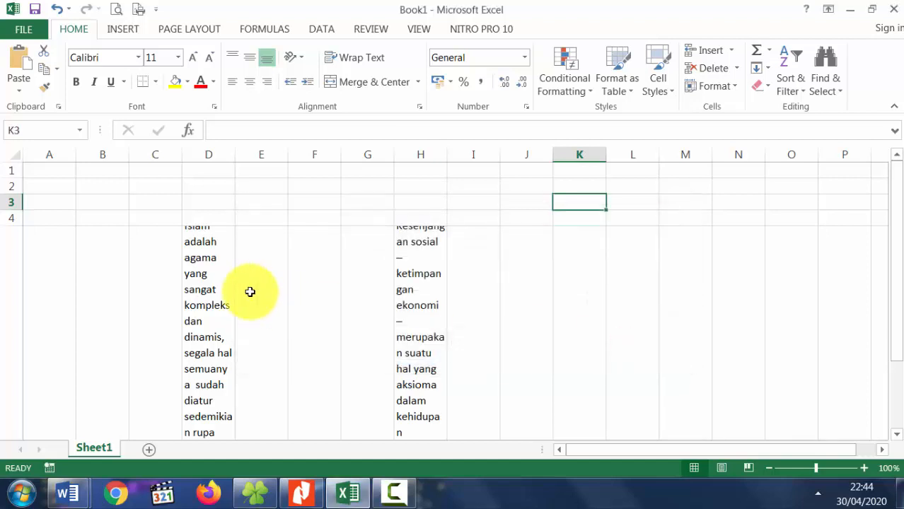
Step: Cut cell D5 and paste its cleaned text into Document1 in Word on the empty line below the unformatted paragraphs
{"action": "left_click", "coordinate": [210, 279]}
{"action": "right_click", "coordinate": [211, 279]}
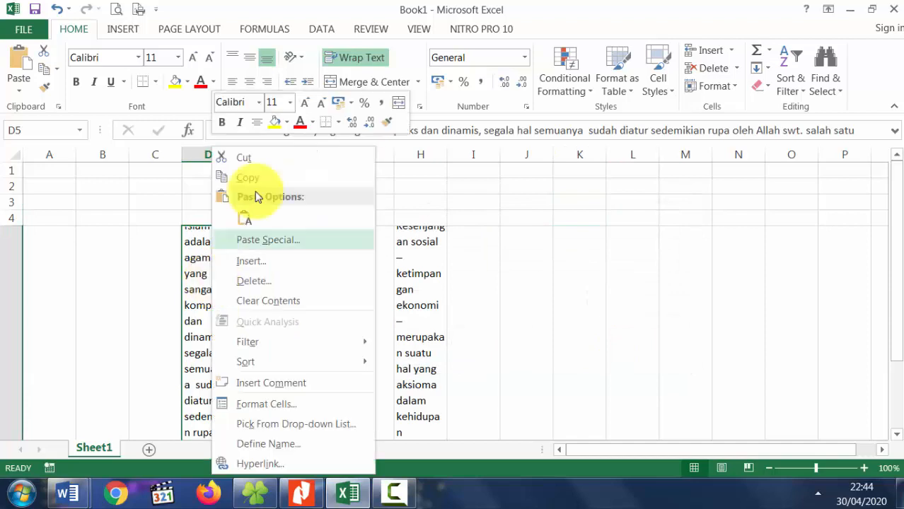
{"action": "left_click", "coordinate": [264, 164]}
{"action": "scroll", "coordinate": [264, 164], "scroll_direction": "down", "scroll_amount": 2}
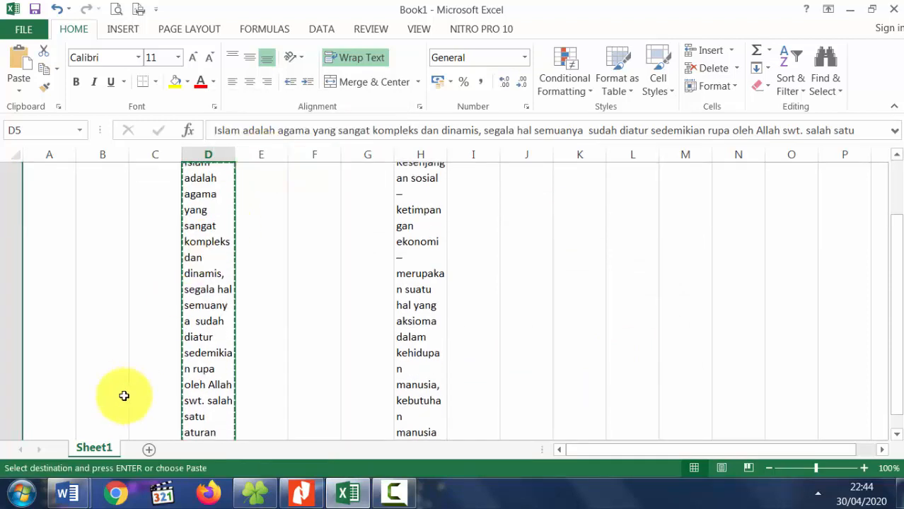
{"action": "mouse_move", "coordinate": [71, 488]}
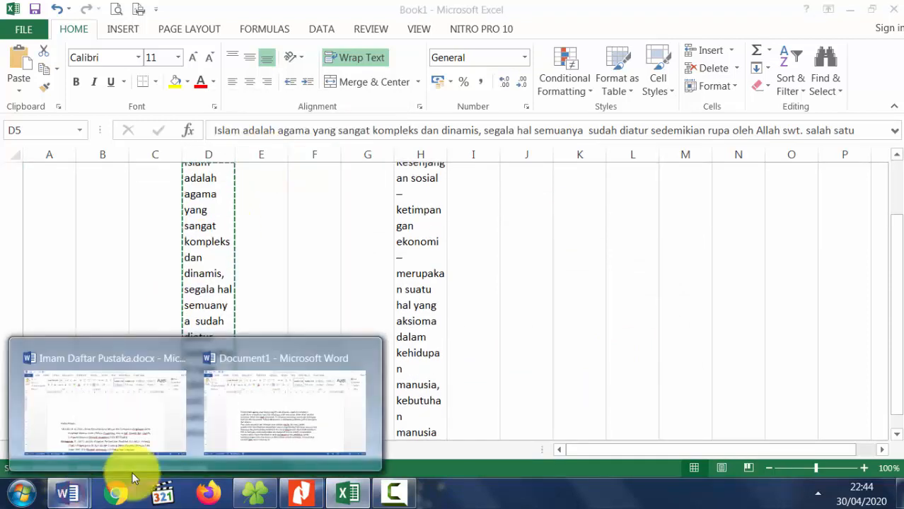
{"action": "left_click", "coordinate": [326, 423]}
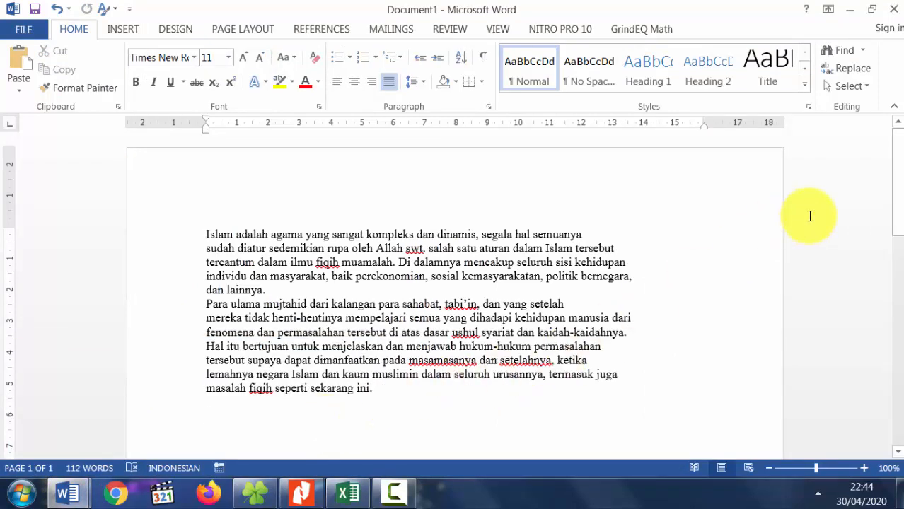
{"action": "key", "text": "ctrl+v"}
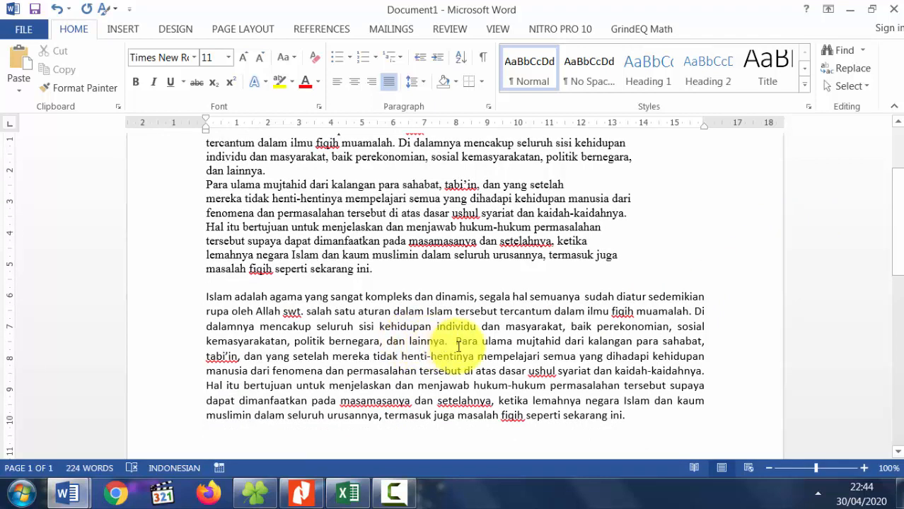
Step: Split the text pasted from Excel into two paragraphs before "Para ulama mujtahid"
{"action": "left_click", "coordinate": [457, 342]}
{"action": "key", "text": "Return"}
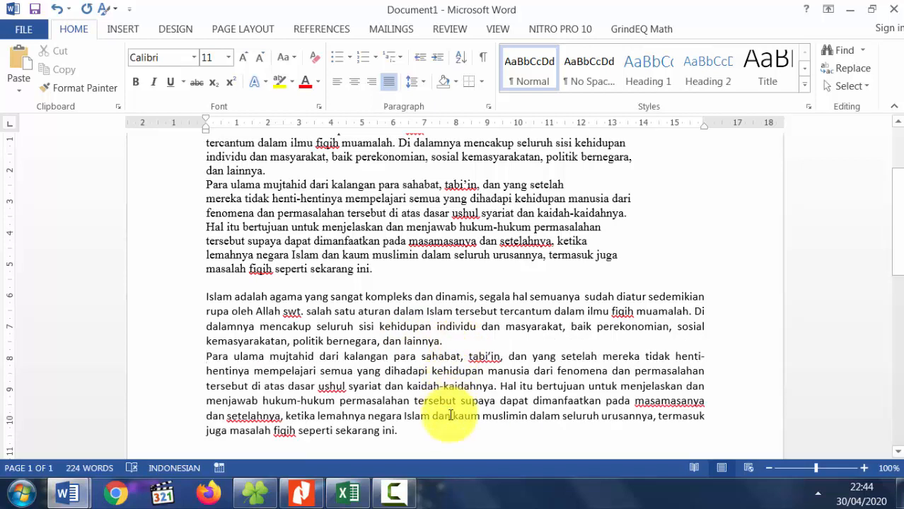
{"action": "left_click", "coordinate": [429, 438]}
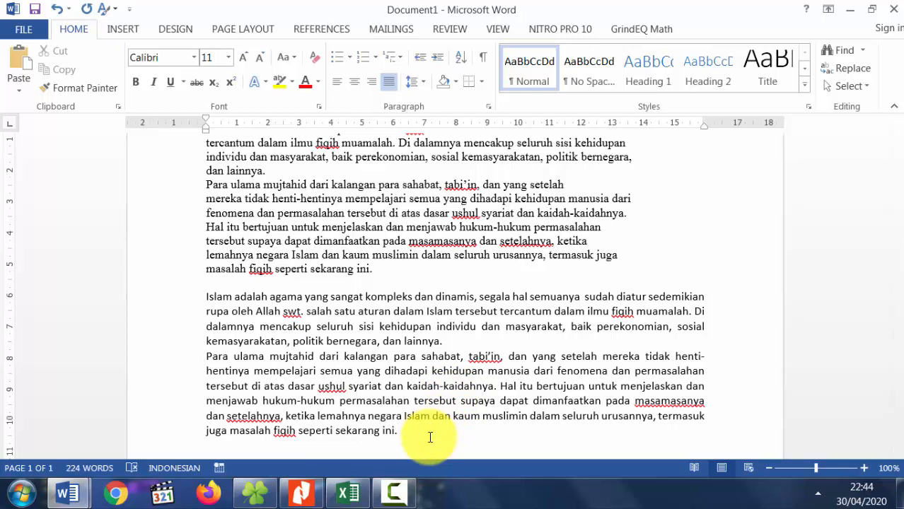
Step: Clear Document1 of the original and cleaned versions of the two paragraphs
{"action": "left_click_drag", "start_coordinate": [407, 433], "coordinate": [192, 128]}
{"action": "key", "text": "Delete"}
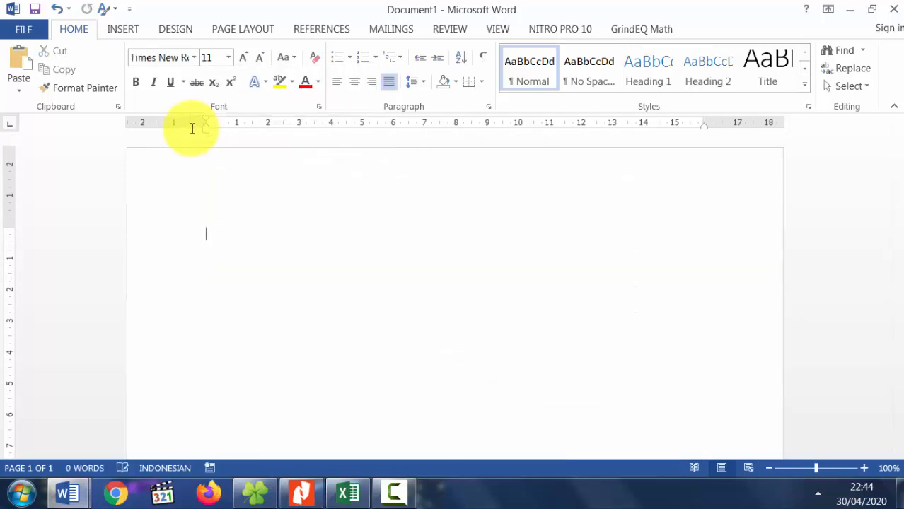
Step: Switch to Excel and close Book1 without saving its changes
{"action": "left_click", "coordinate": [340, 493]}
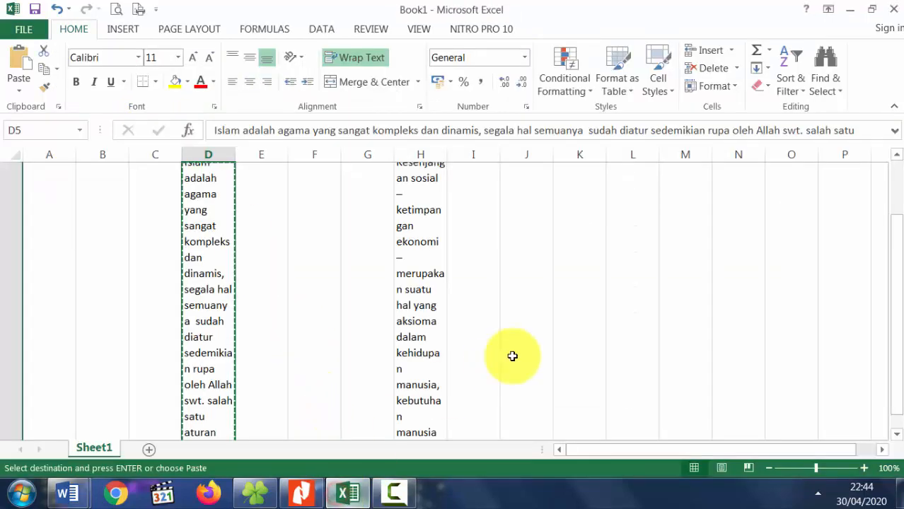
{"action": "left_click", "coordinate": [513, 355]}
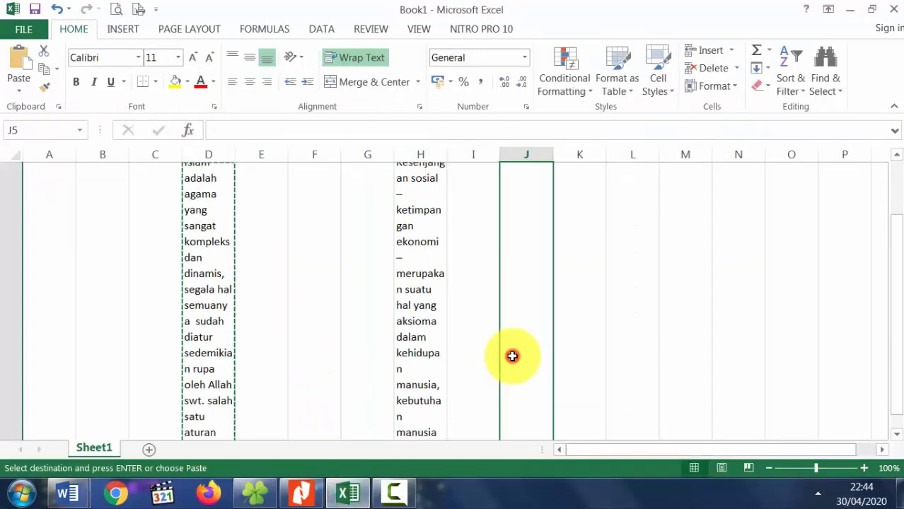
{"action": "left_click", "coordinate": [894, 12]}
{"action": "left_click", "coordinate": [465, 278]}
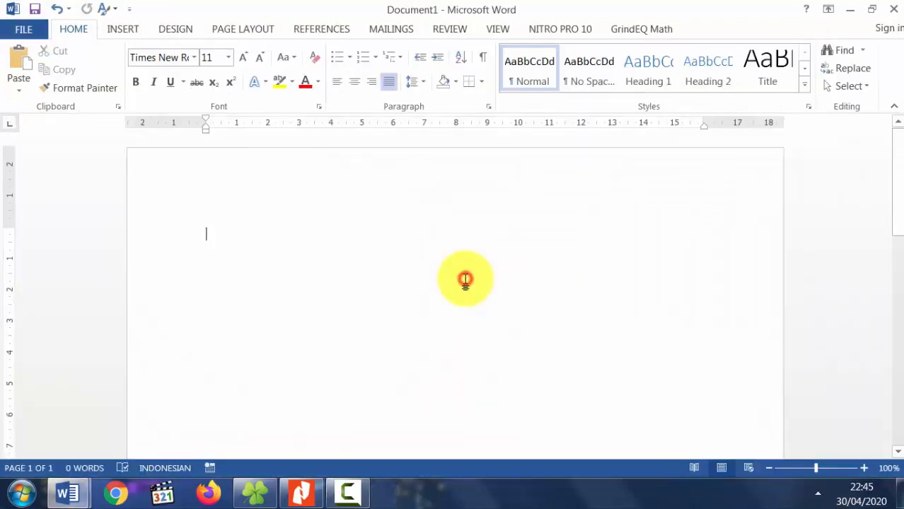
Step: Launch Excel 2013 again, dismiss the Office activation wizard and create a blank workbook
{"action": "key", "text": "super"}
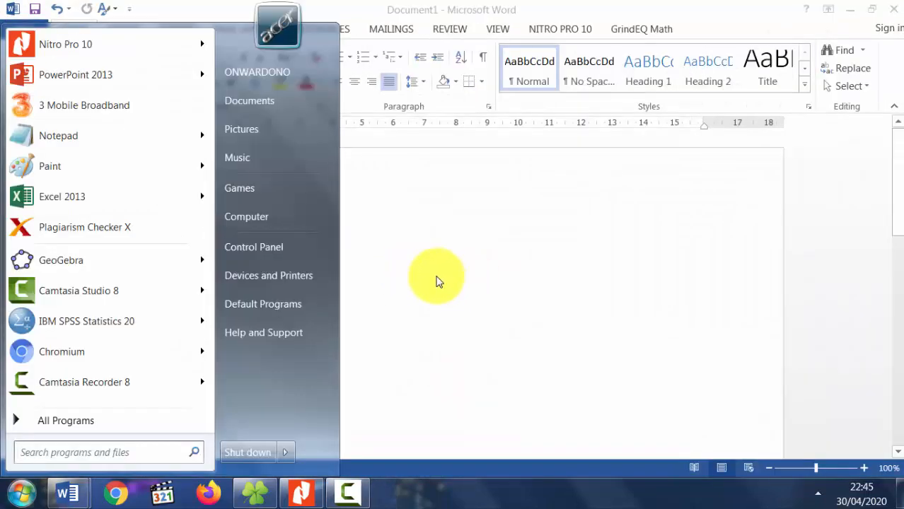
{"action": "key", "text": "super"}
{"action": "key", "text": "super"}
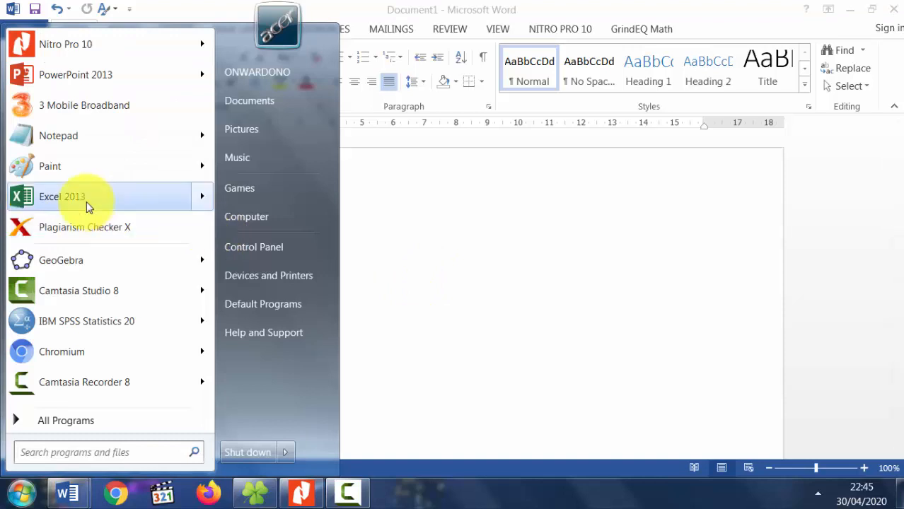
{"action": "left_click", "coordinate": [79, 200]}
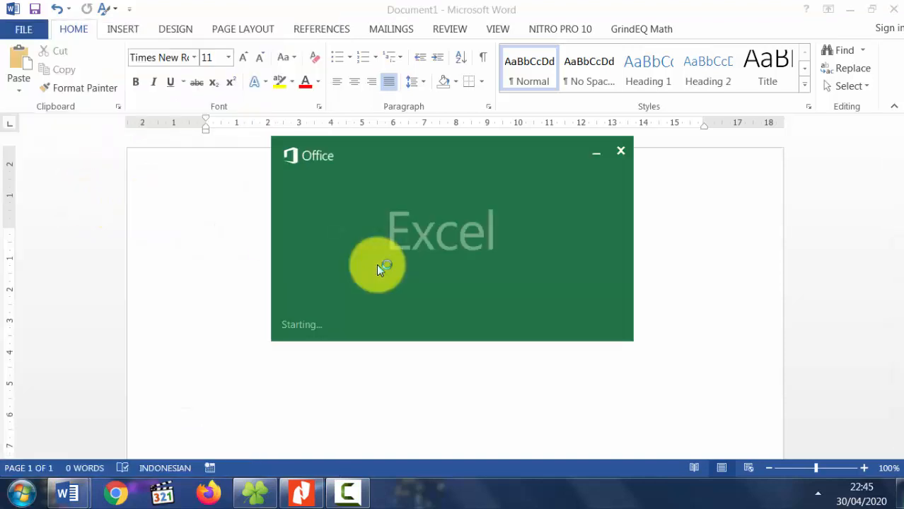
{"action": "left_click", "coordinate": [228, 255]}
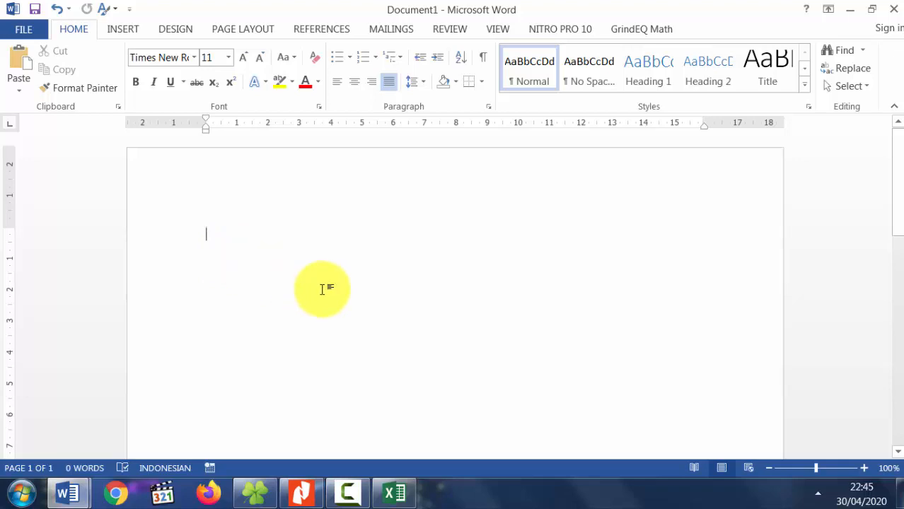
{"action": "left_click", "coordinate": [397, 493]}
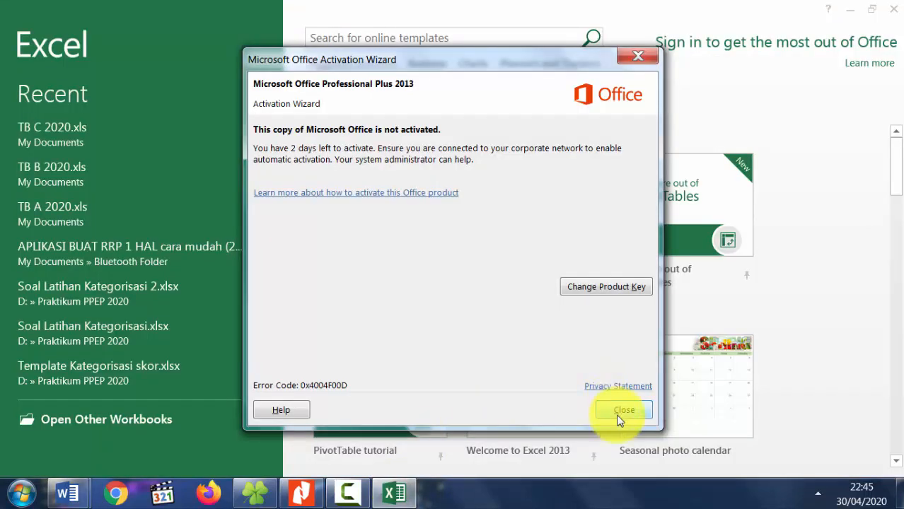
{"action": "left_click", "coordinate": [620, 416]}
{"action": "left_click", "coordinate": [394, 182]}
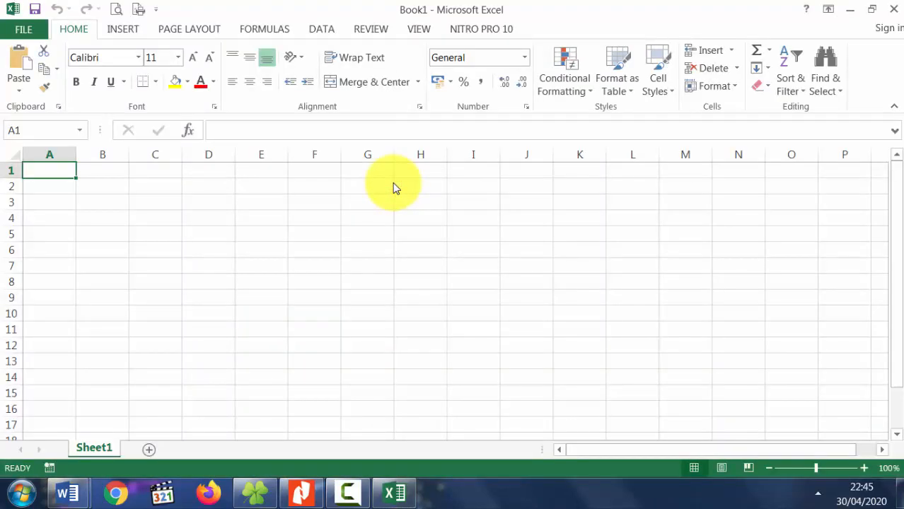
{"action": "left_click", "coordinate": [315, 218]}
{"action": "left_click", "coordinate": [391, 238]}
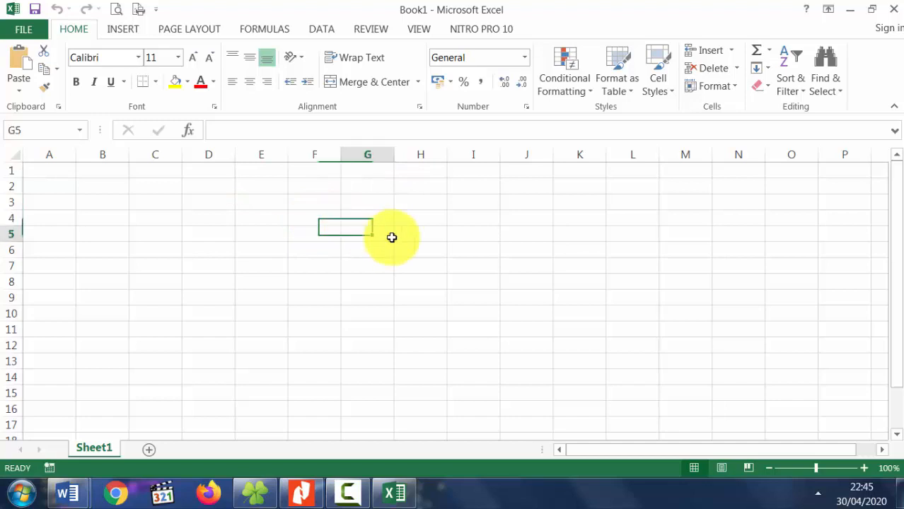
{"action": "left_click", "coordinate": [341, 272]}
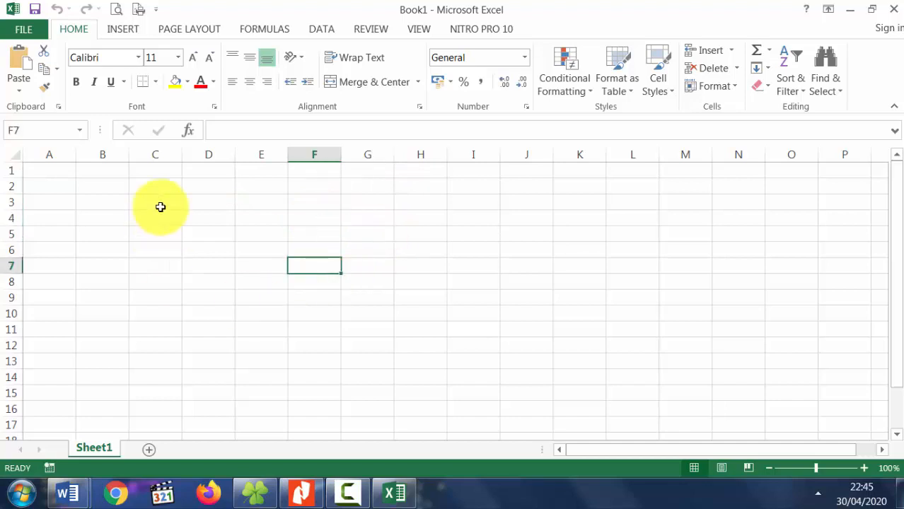
{"action": "left_click_drag", "start_coordinate": [220, 206], "coordinate": [461, 364]}
{"action": "left_click", "coordinate": [331, 295]}
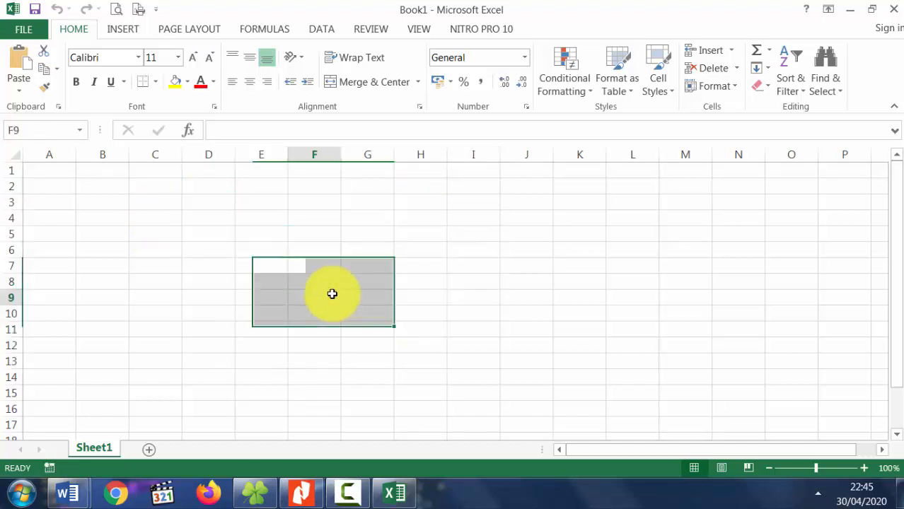
Step: In Nitro Pro, copy the three paragraphs under the "Yahya Bin Umar" heading from 303-Article Text-506.pdf
{"action": "left_click", "coordinate": [299, 490]}
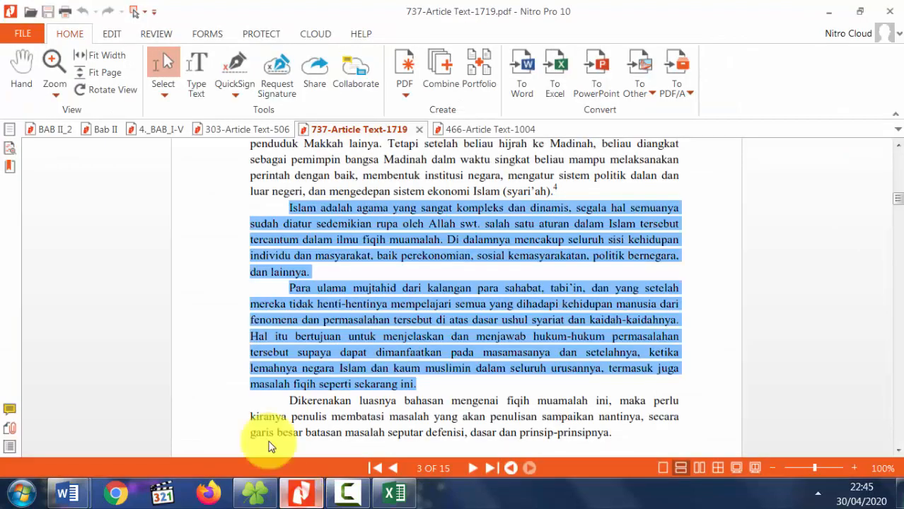
{"action": "left_click", "coordinate": [232, 131]}
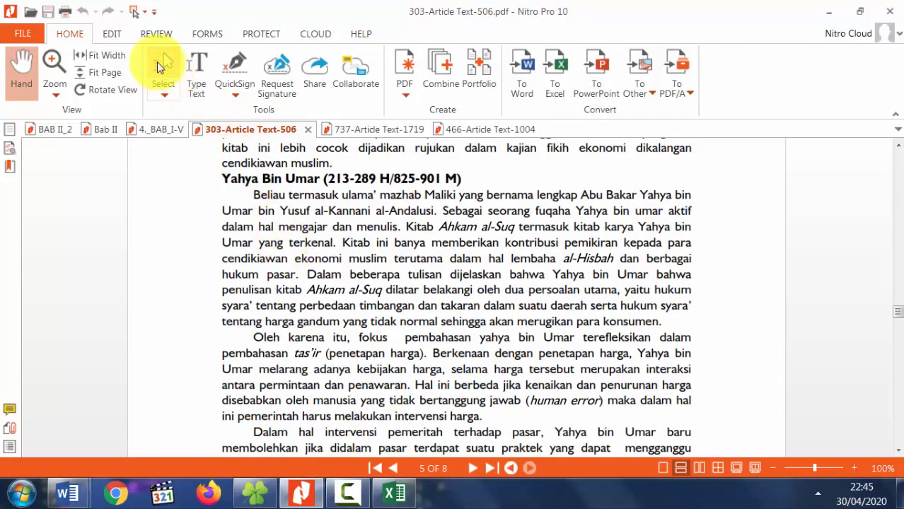
{"action": "left_click", "coordinate": [160, 65]}
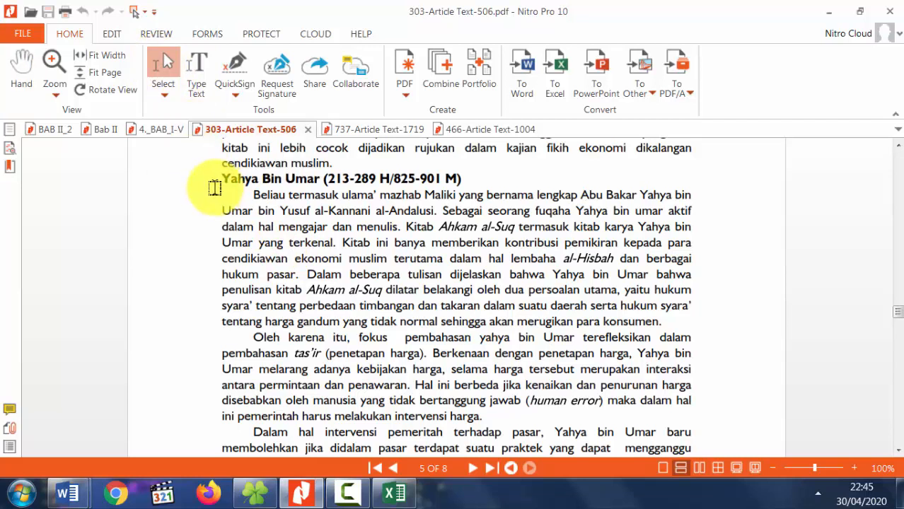
{"action": "left_click_drag", "start_coordinate": [216, 188], "coordinate": [698, 398]}
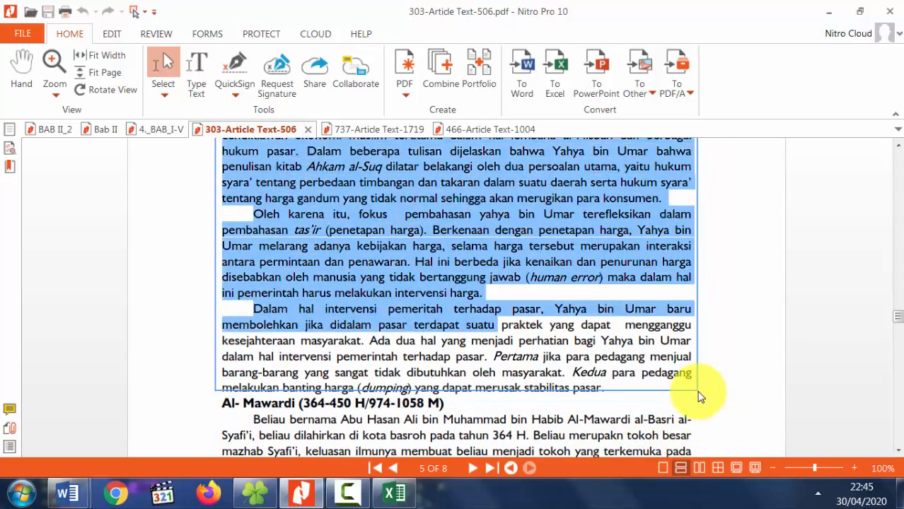
{"action": "right_click", "coordinate": [559, 358]}
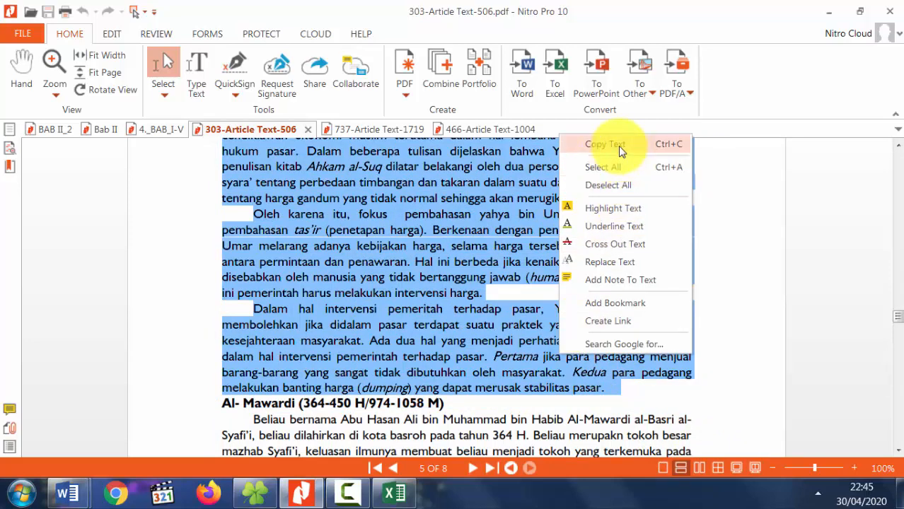
{"action": "left_click", "coordinate": [620, 150]}
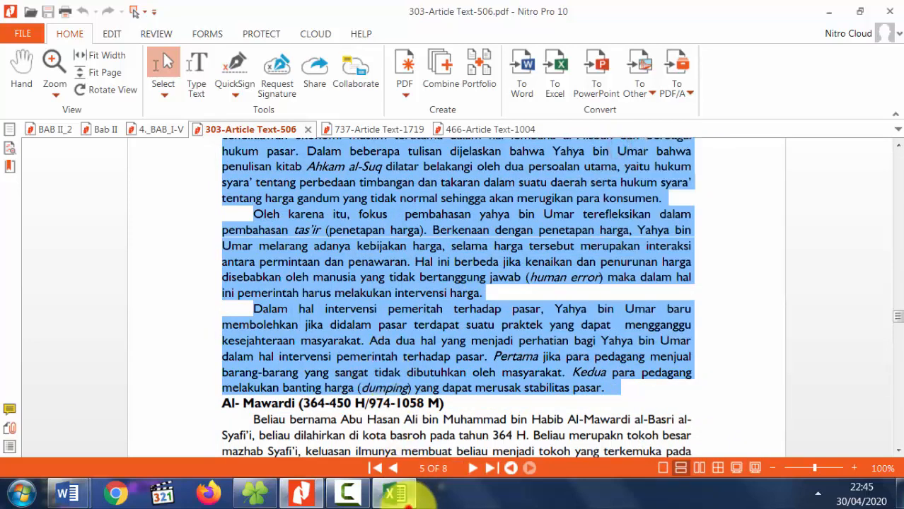
Step: Paste the copied PDF paragraphs inside cell B3 of the blank workbook in Excel
{"action": "left_click", "coordinate": [414, 495]}
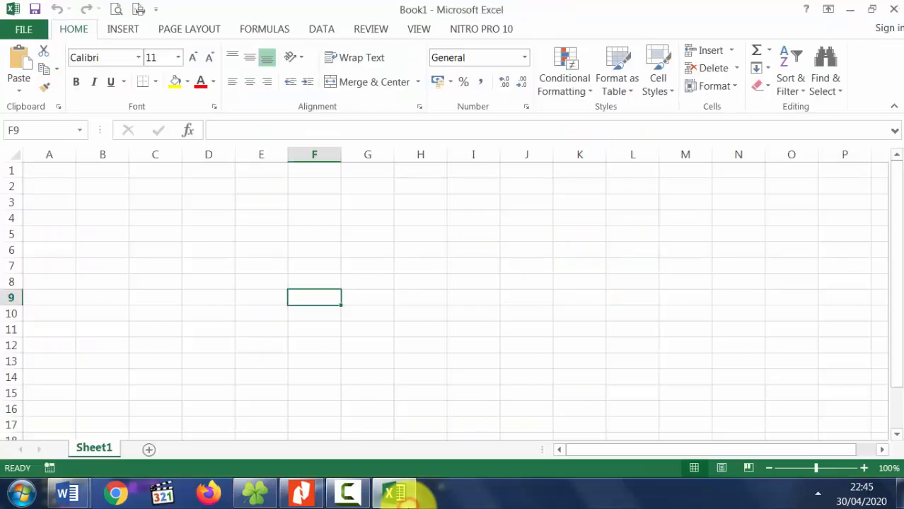
{"action": "left_click", "coordinate": [313, 234]}
{"action": "double_click", "coordinate": [113, 203]}
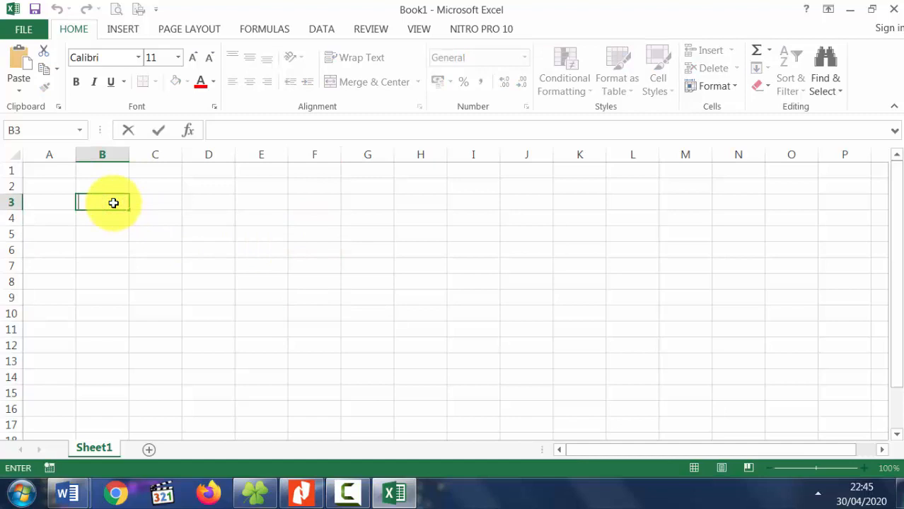
{"action": "key", "text": "ctrl+v"}
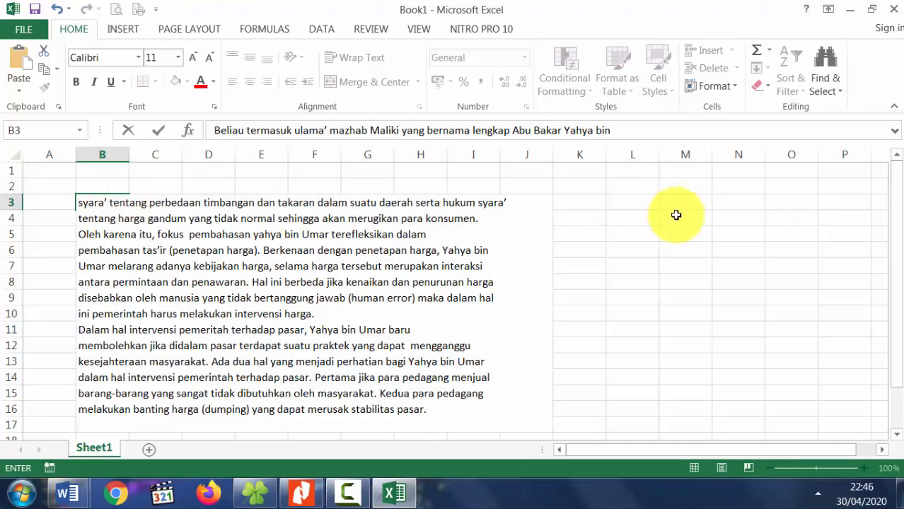
{"action": "key", "text": "Return"}
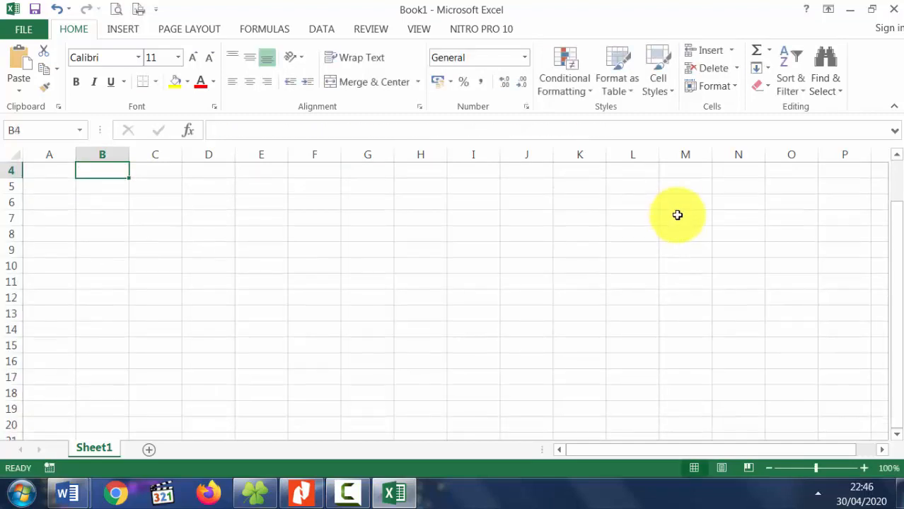
Step: Replace every line break in the worksheet with a space using Find and Replace, and close the dialog
{"action": "left_click_drag", "start_coordinate": [899, 294], "coordinate": [892, 238]}
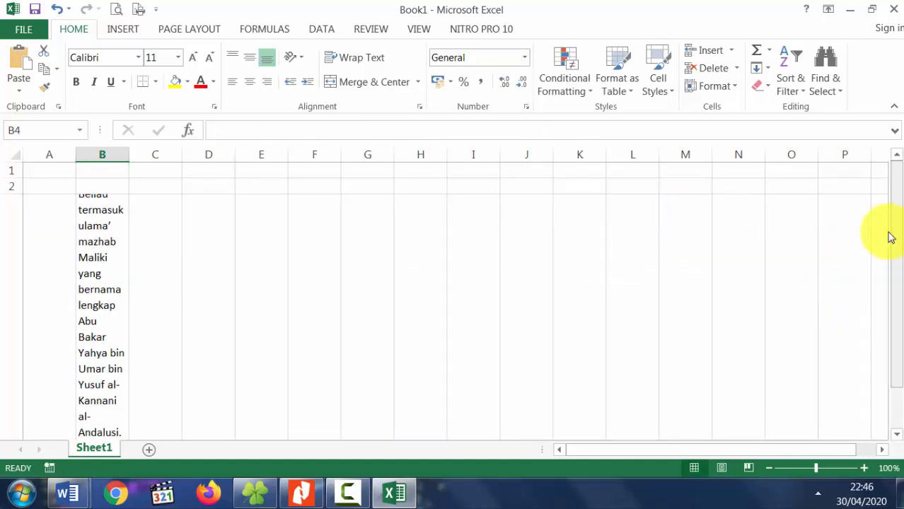
{"action": "left_click", "coordinate": [575, 262]}
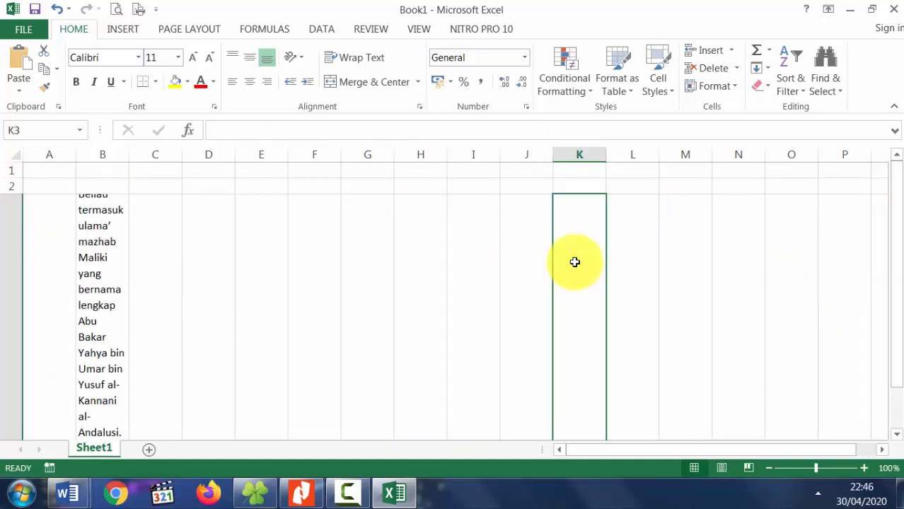
{"action": "key", "text": "ctrl+h"}
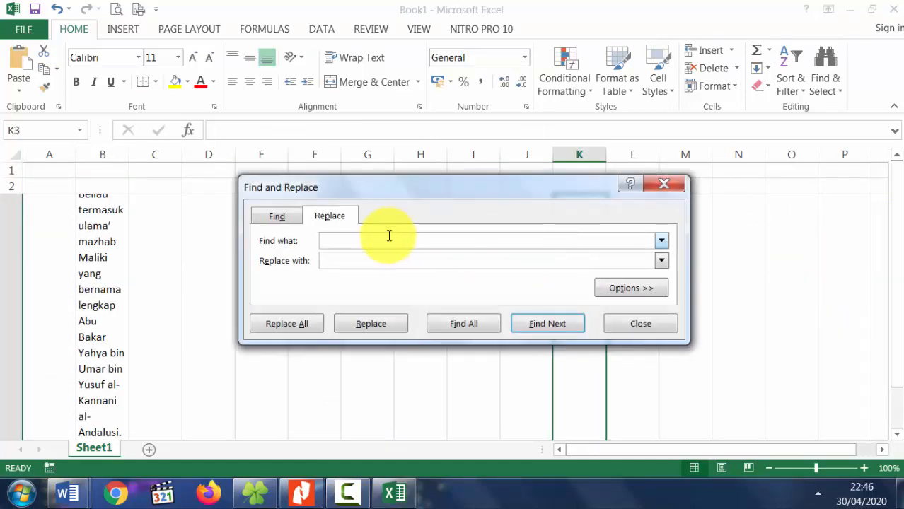
{"action": "left_click", "coordinate": [386, 239]}
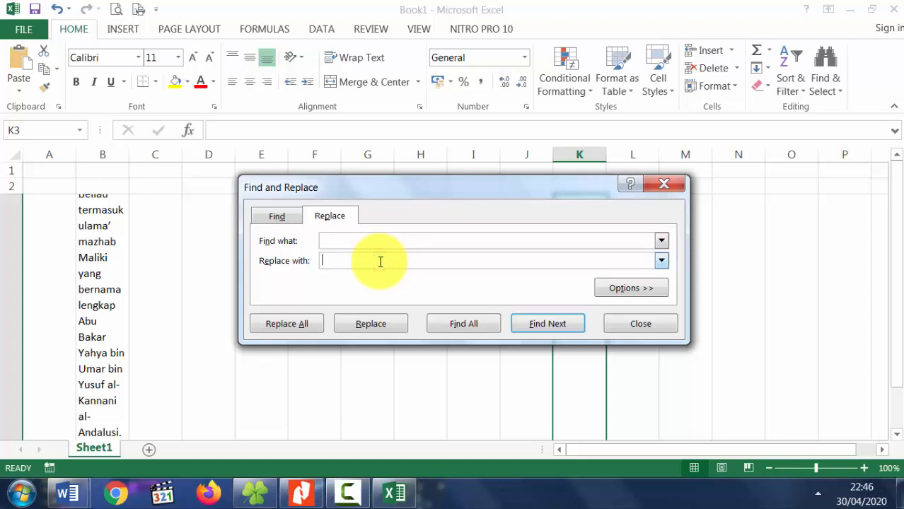
{"action": "left_click", "coordinate": [308, 327]}
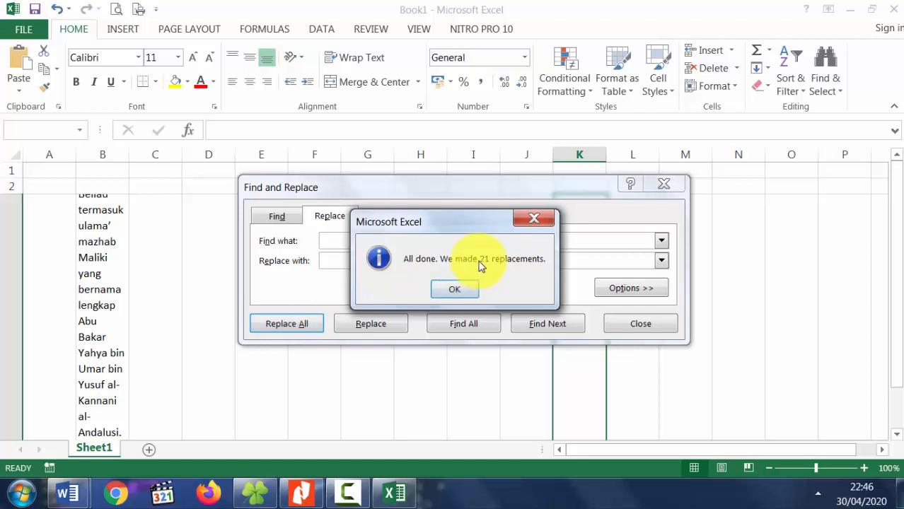
{"action": "left_click", "coordinate": [457, 292]}
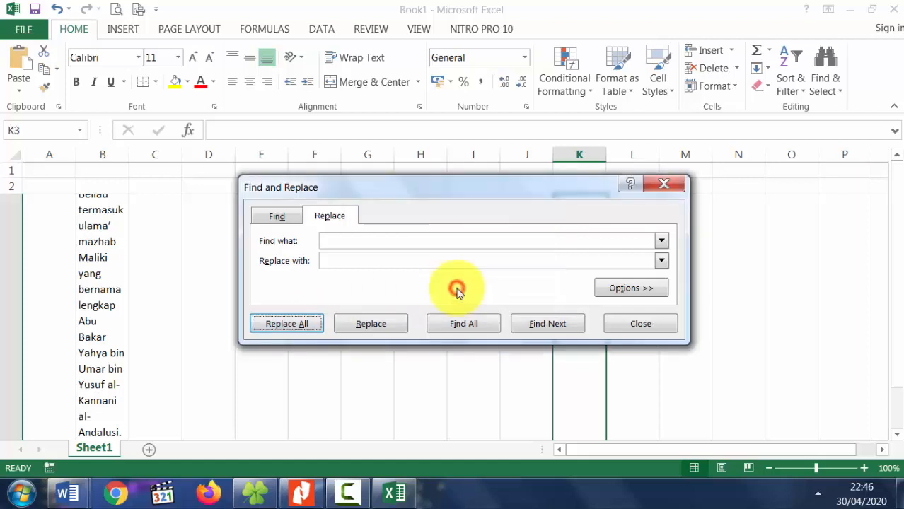
{"action": "left_click", "coordinate": [634, 323]}
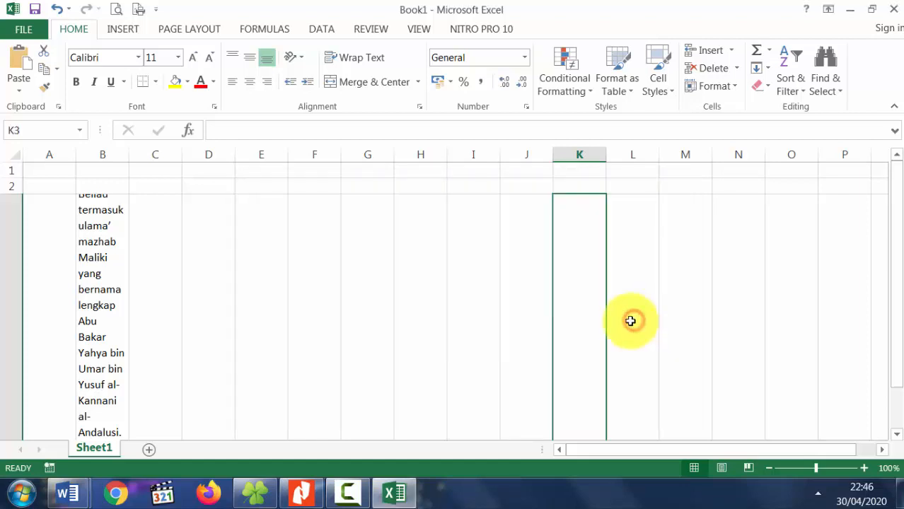
Step: Copy cell B3 and paste its cleaned text into the empty Document1 in Word
{"action": "left_click", "coordinate": [106, 277]}
{"action": "right_click", "coordinate": [109, 278]}
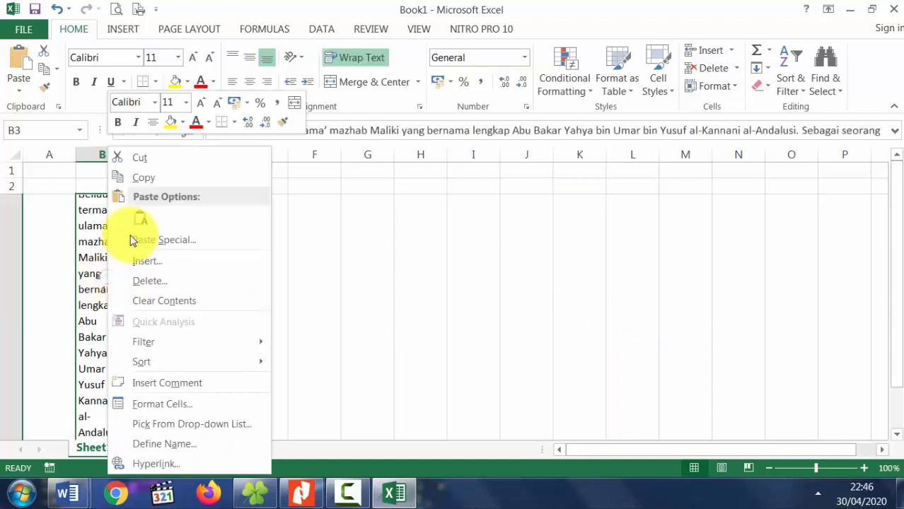
{"action": "left_click", "coordinate": [160, 171]}
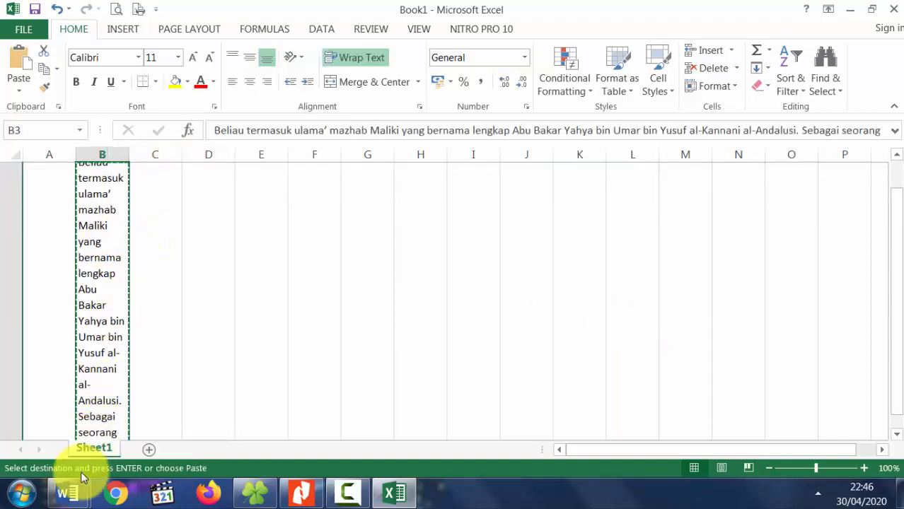
{"action": "mouse_move", "coordinate": [90, 501]}
{"action": "left_click", "coordinate": [269, 426]}
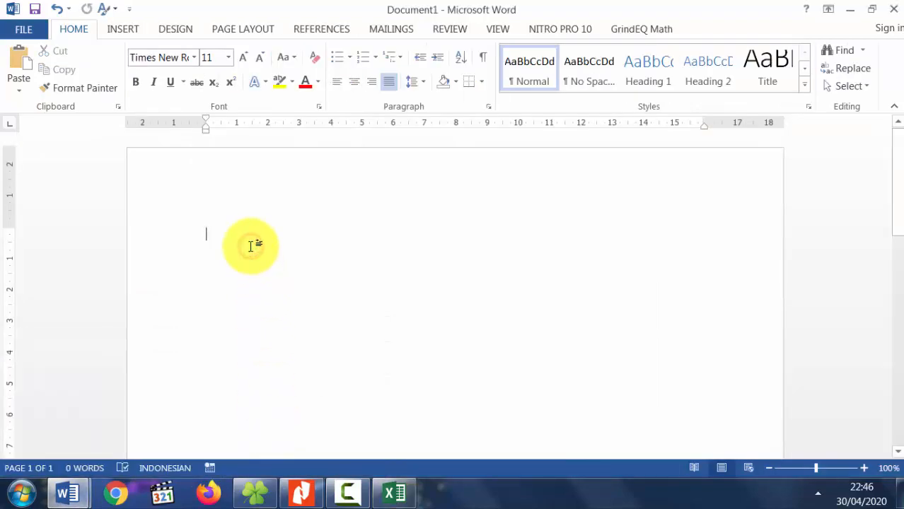
{"action": "key", "text": "ctrl+v"}
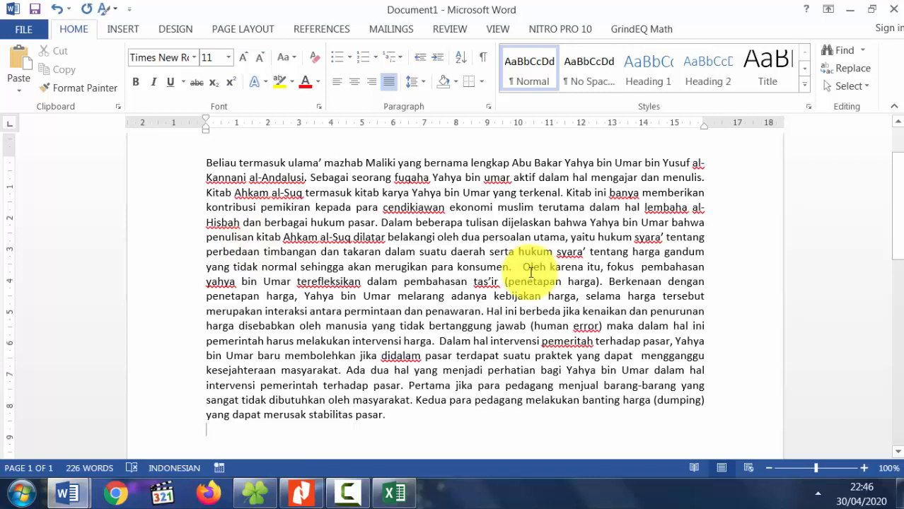
Step: In Word, split the pasted text to match the PDF's paragraphs, starting new ones at "Oleh karena itu" and "Dalam hal intervensi"
{"action": "left_click", "coordinate": [303, 494]}
{"action": "left_click", "coordinate": [304, 493]}
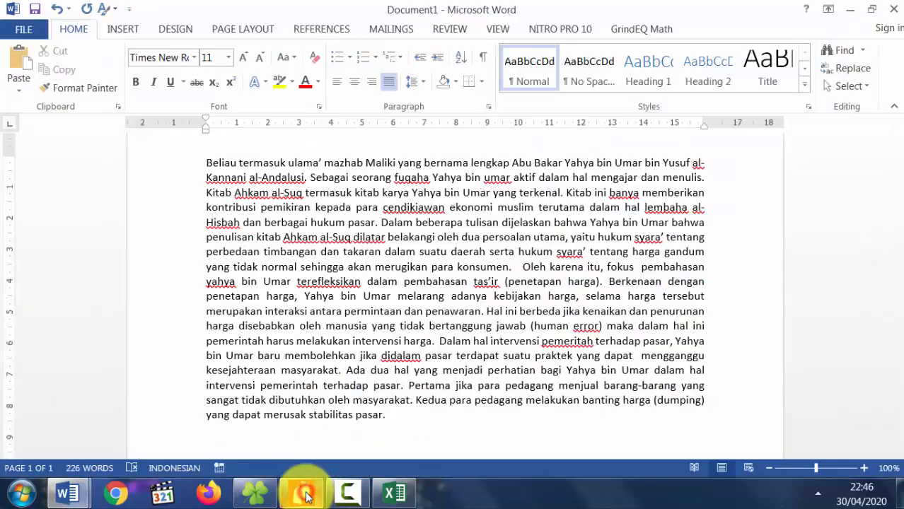
{"action": "left_click", "coordinate": [527, 268]}
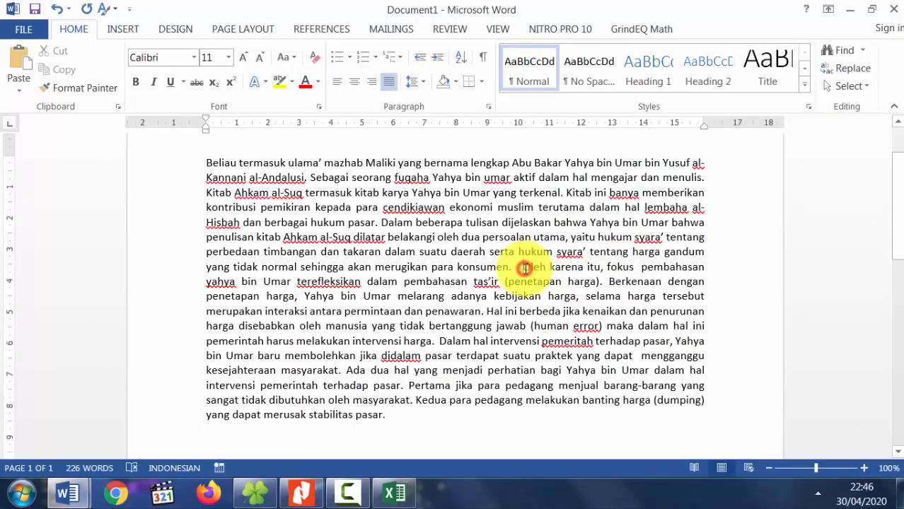
{"action": "key", "text": "Return"}
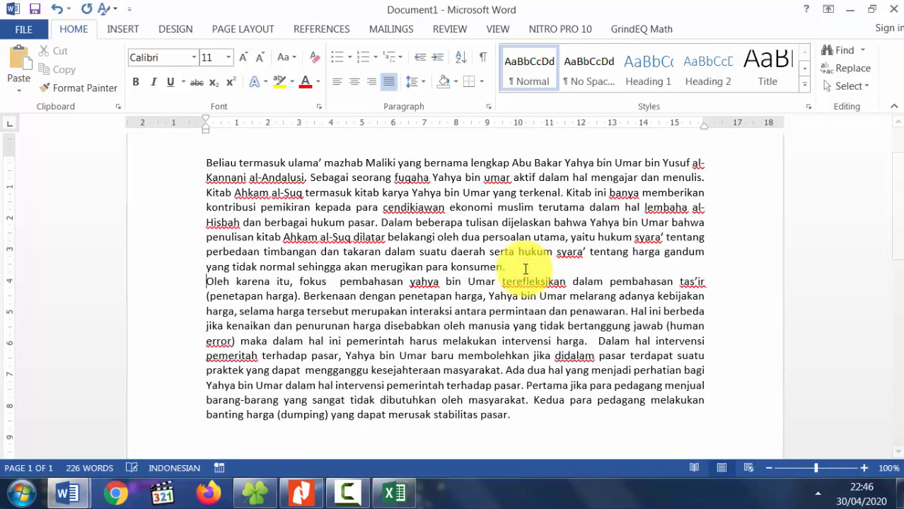
{"action": "left_click", "coordinate": [303, 497]}
{"action": "left_click", "coordinate": [304, 496]}
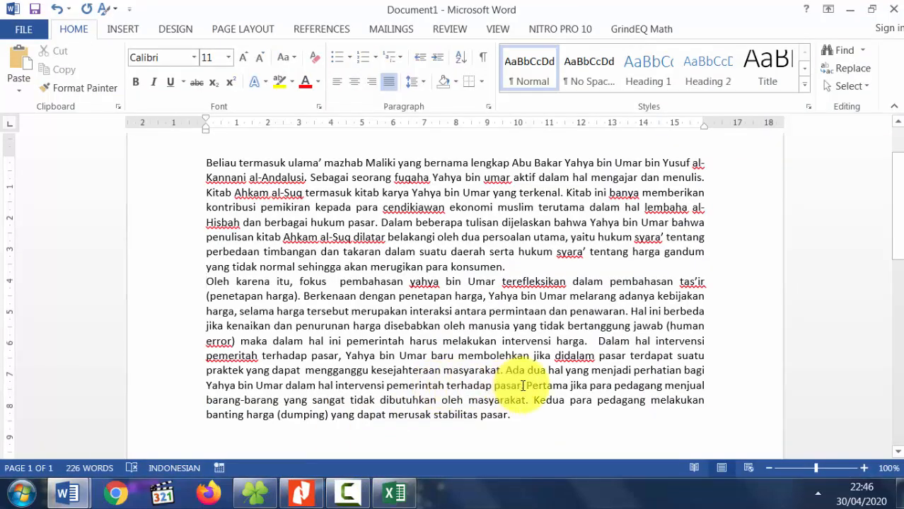
{"action": "left_click", "coordinate": [598, 342]}
{"action": "key", "text": "Return"}
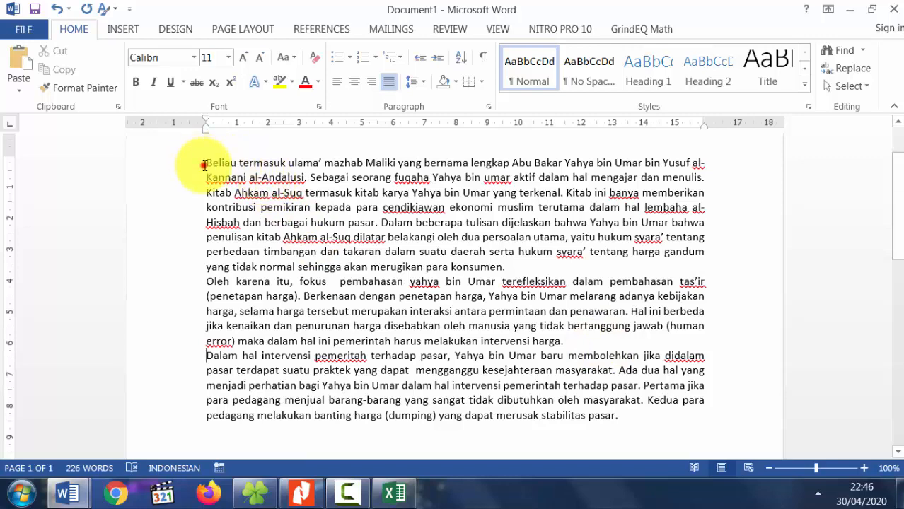
Step: Apply a 1,27 cm first-line indent to all three paragraphs in the document and deselect the text
{"action": "left_click_drag", "start_coordinate": [205, 165], "coordinate": [586, 416]}
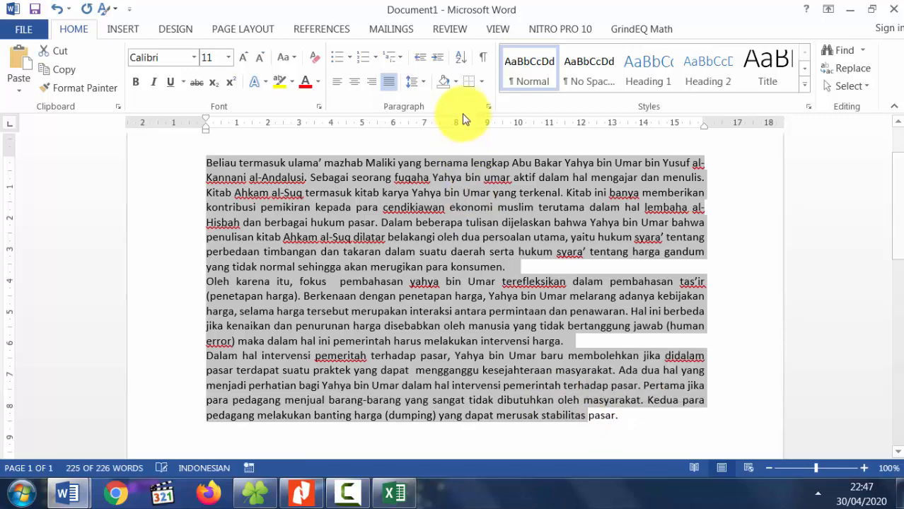
{"action": "left_click", "coordinate": [490, 107]}
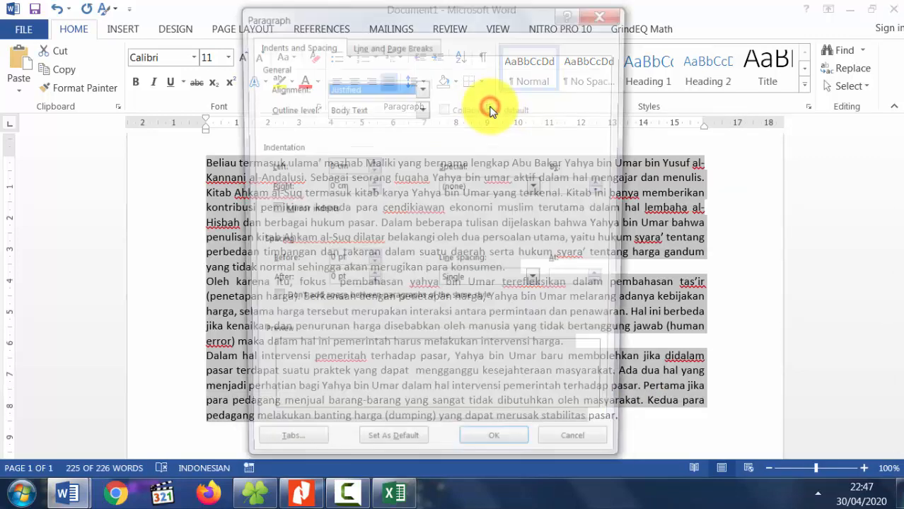
{"action": "left_click", "coordinate": [501, 190]}
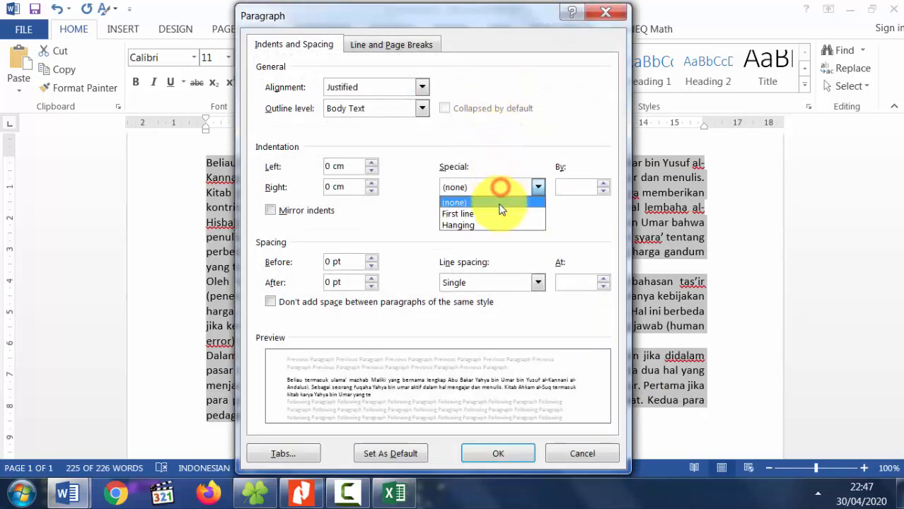
{"action": "left_click", "coordinate": [497, 214]}
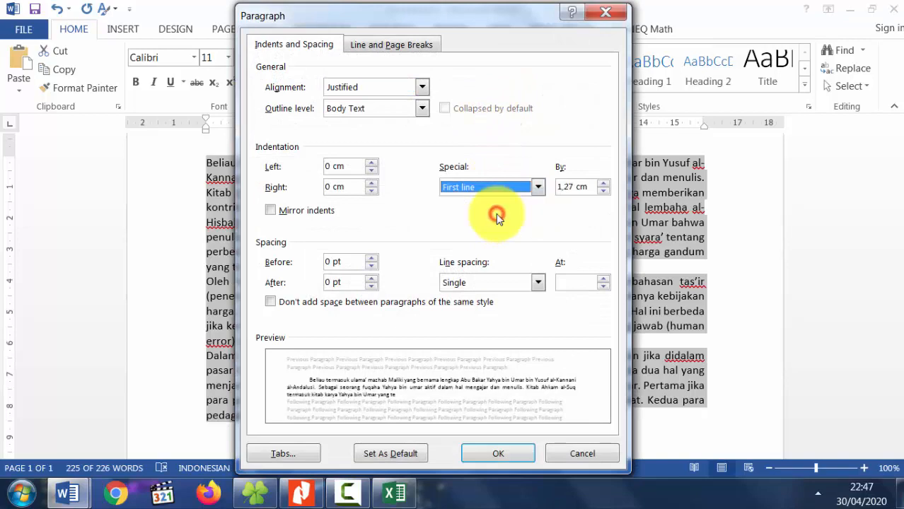
{"action": "left_click", "coordinate": [523, 452]}
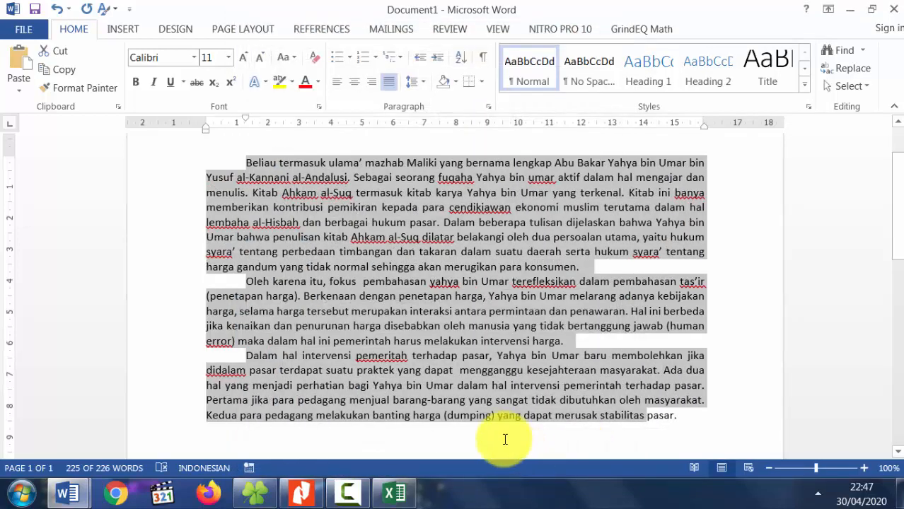
{"action": "left_click", "coordinate": [504, 439]}
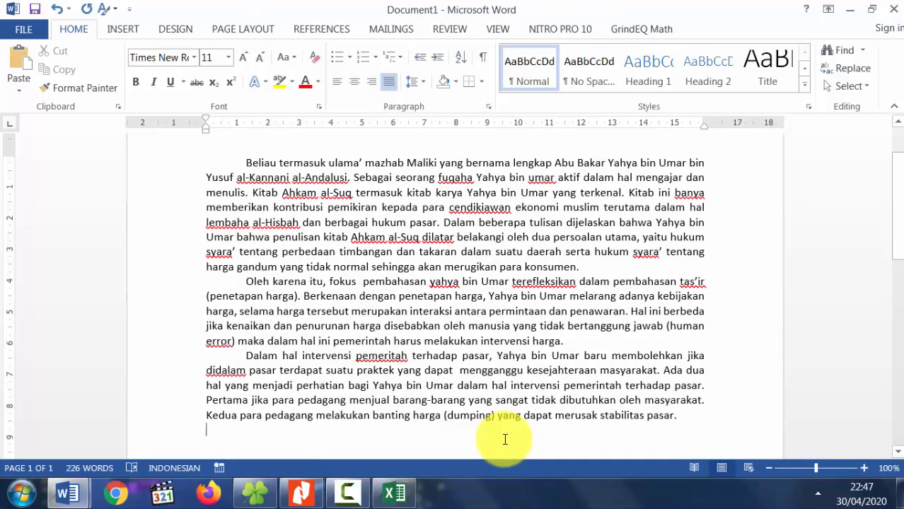
Step: Switch to Nitro Pro and copy the first paragraph under the "Al- Mawardi" heading in 303-Article Text-506.pdf
{"action": "left_click", "coordinate": [300, 494]}
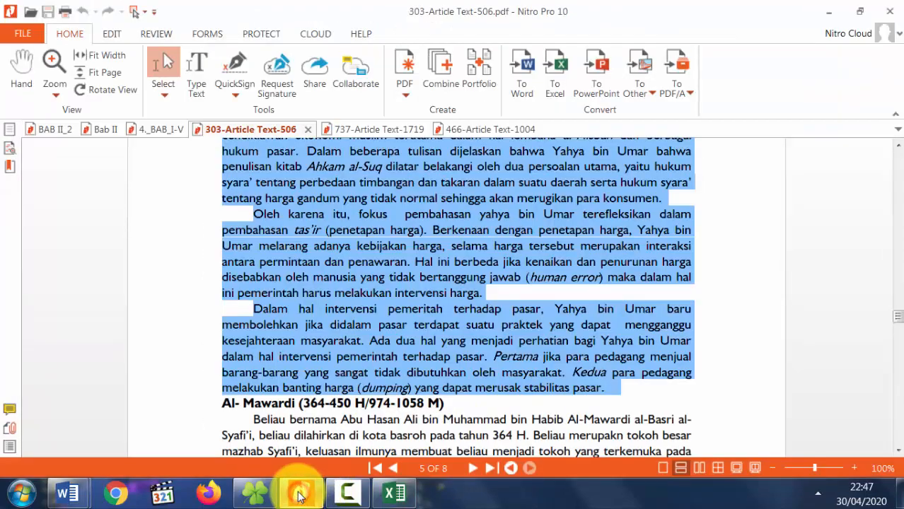
{"action": "left_click", "coordinate": [252, 407]}
{"action": "scroll", "coordinate": [253, 407], "scroll_direction": "down", "scroll_amount": 5}
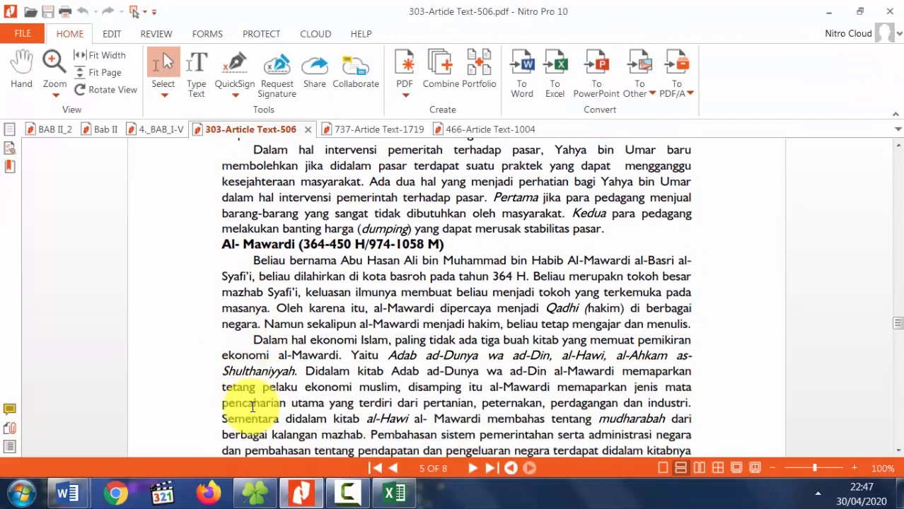
{"action": "left_click_drag", "start_coordinate": [255, 263], "coordinate": [696, 317]}
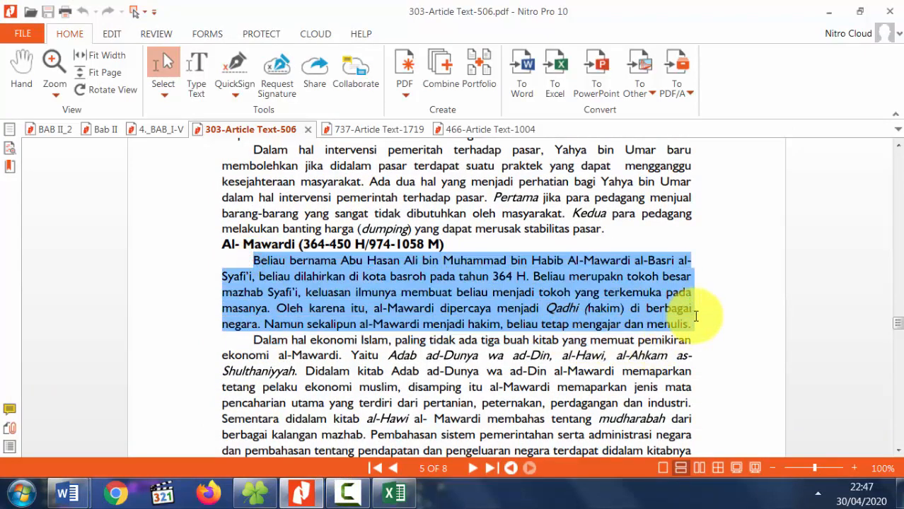
{"action": "right_click", "coordinate": [580, 290]}
{"action": "left_click", "coordinate": [627, 79]}
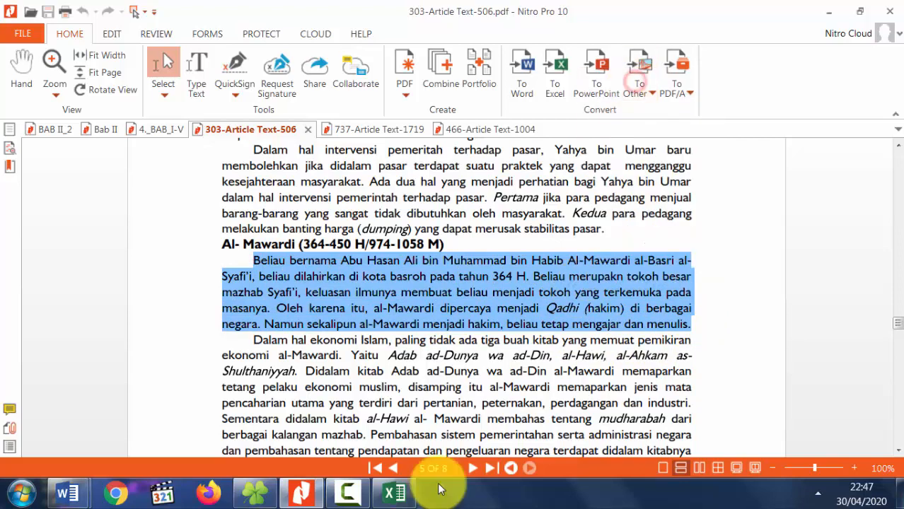
Step: Switch to Excel and paste the copied paragraph inside cell E3 of Sheet1
{"action": "left_click", "coordinate": [397, 496]}
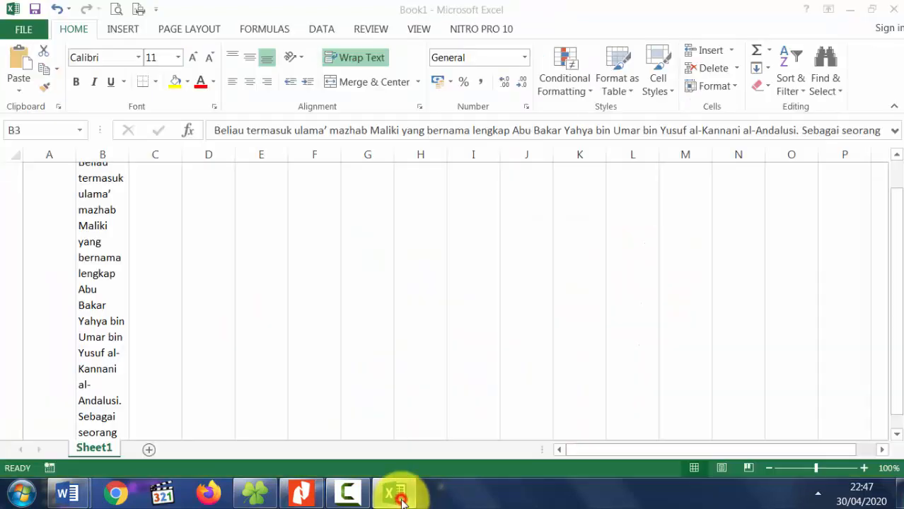
{"action": "double_click", "coordinate": [271, 237]}
{"action": "key", "text": "ctrl+v"}
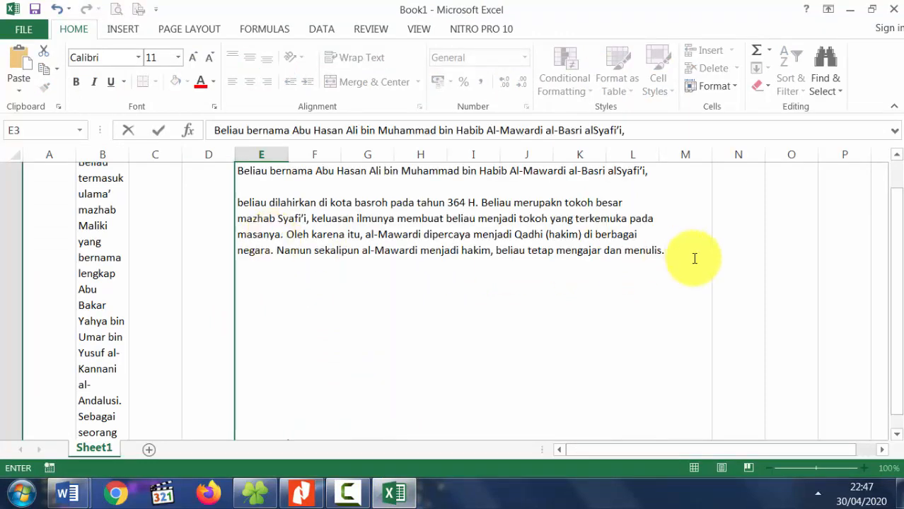
{"action": "left_click", "coordinate": [751, 237]}
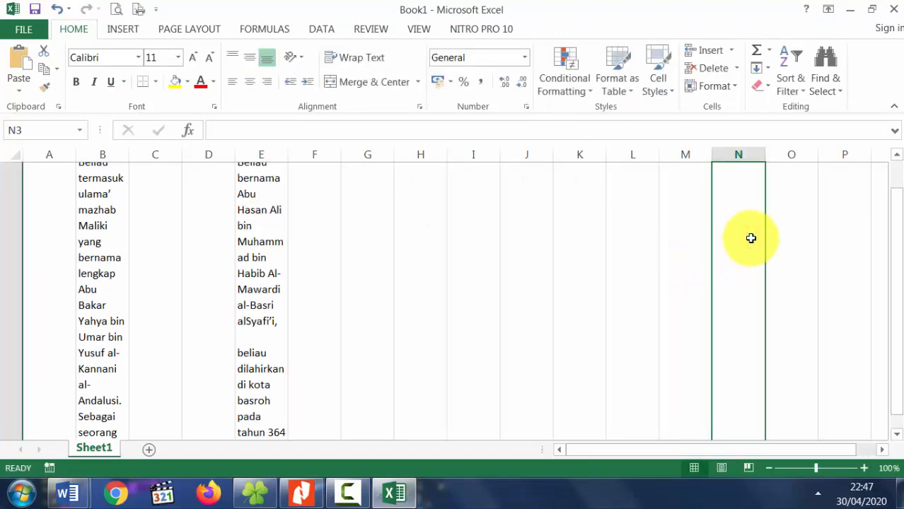
Step: Replace all line breaks in Sheet1 with spaces, reusing the stored Find and Replace entries, and close the dialog
{"action": "key", "text": "ctrl+h"}
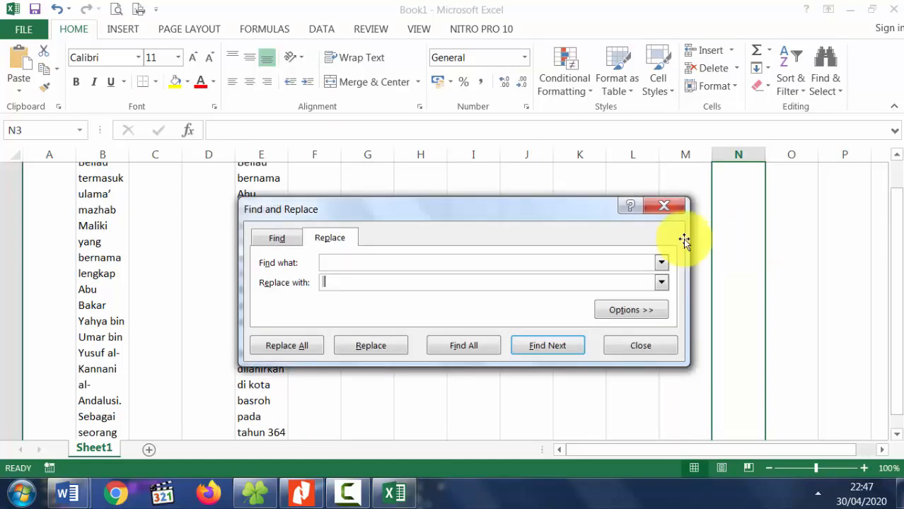
{"action": "left_click", "coordinate": [300, 346]}
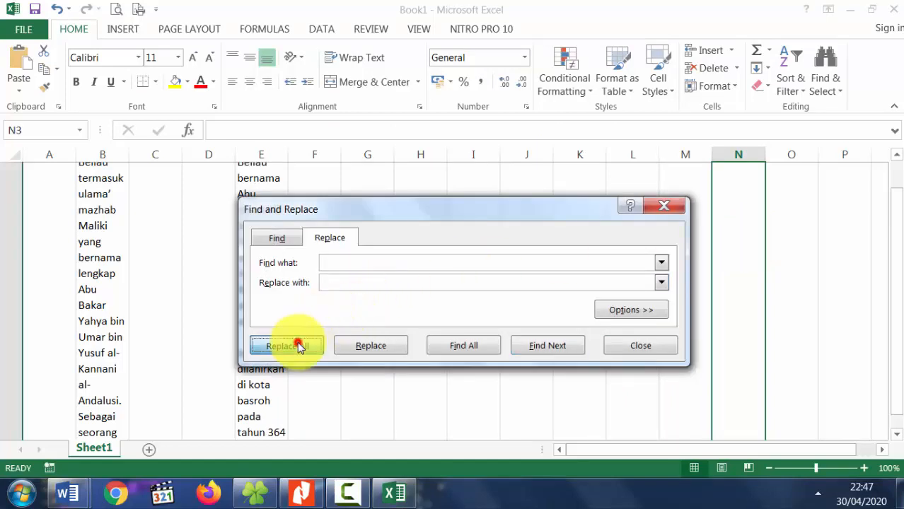
{"action": "left_click", "coordinate": [454, 290]}
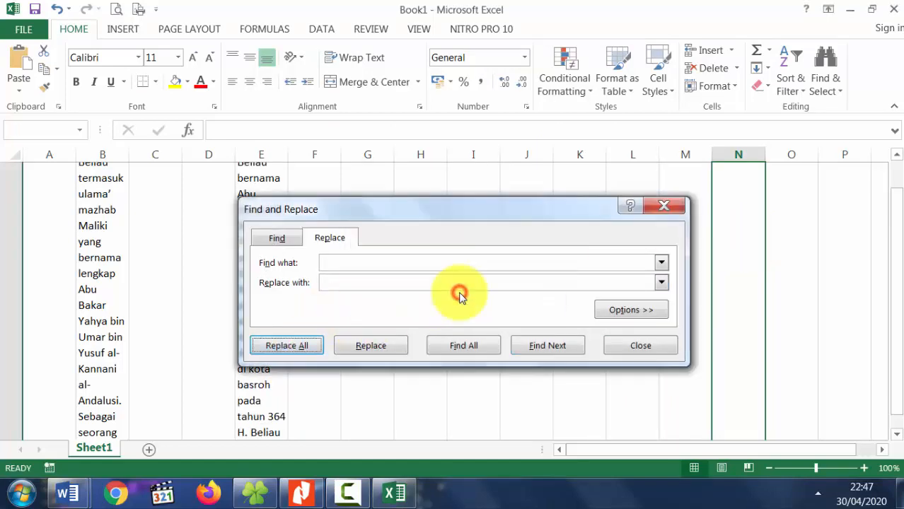
{"action": "left_click", "coordinate": [624, 343]}
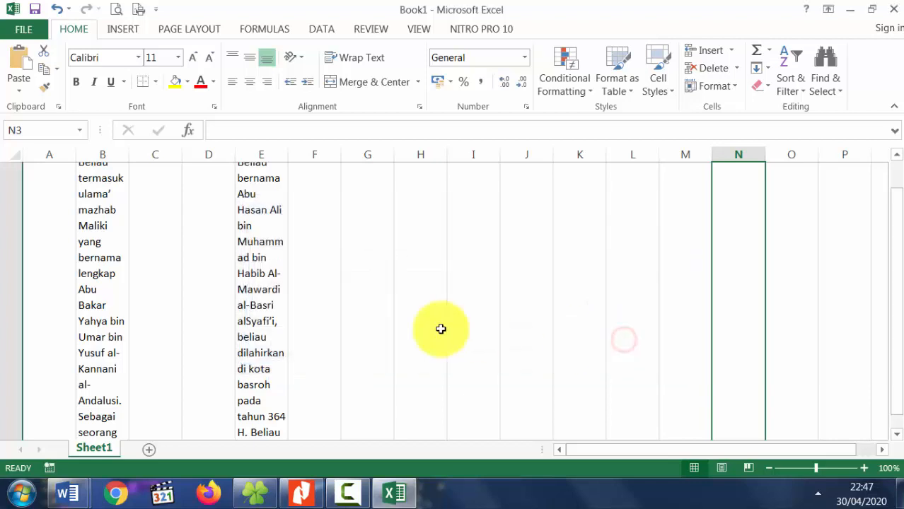
Step: Copy cell E3 and paste its cleaned text on a new line after the last paragraph in Word's Document1
{"action": "left_click", "coordinate": [252, 308]}
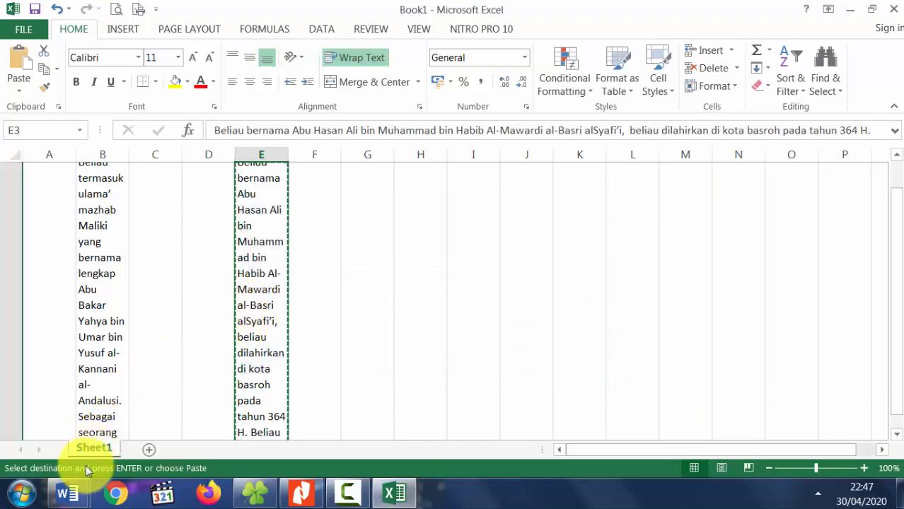
{"action": "mouse_move", "coordinate": [71, 489]}
{"action": "left_click", "coordinate": [282, 421]}
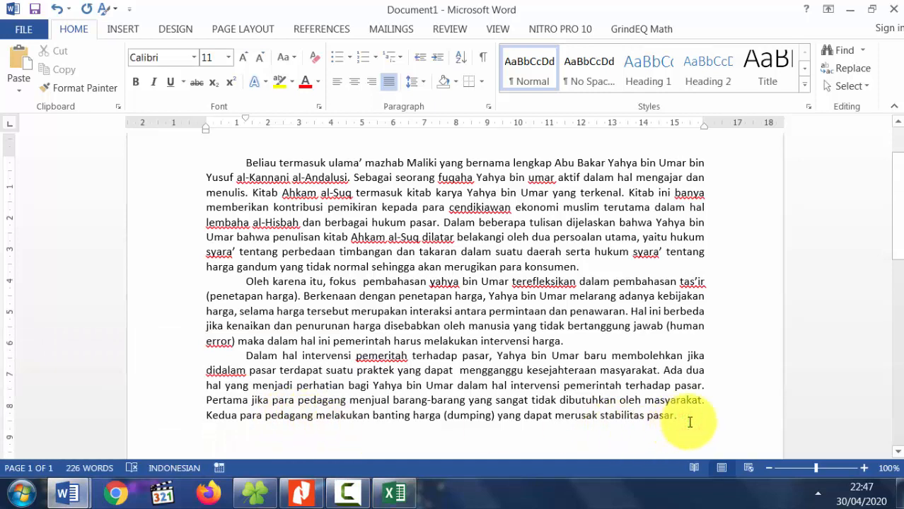
{"action": "key", "text": "Return"}
{"action": "key", "text": "ctrl+v"}
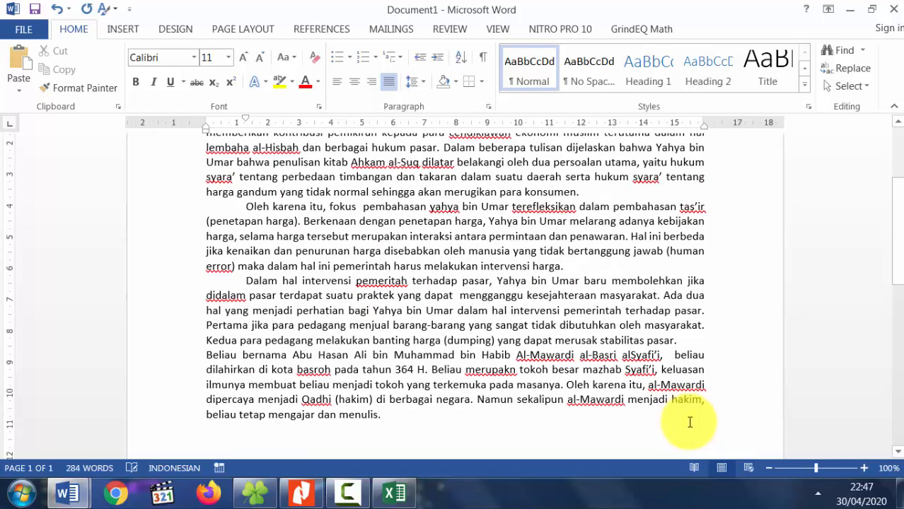
Step: Join the pasted "Beliau bernama" paragraph to the one above and split it again so it takes the first-line indent
{"action": "left_click", "coordinate": [203, 353]}
{"action": "key", "text": "BackSpace"}
{"action": "key", "text": "Return"}
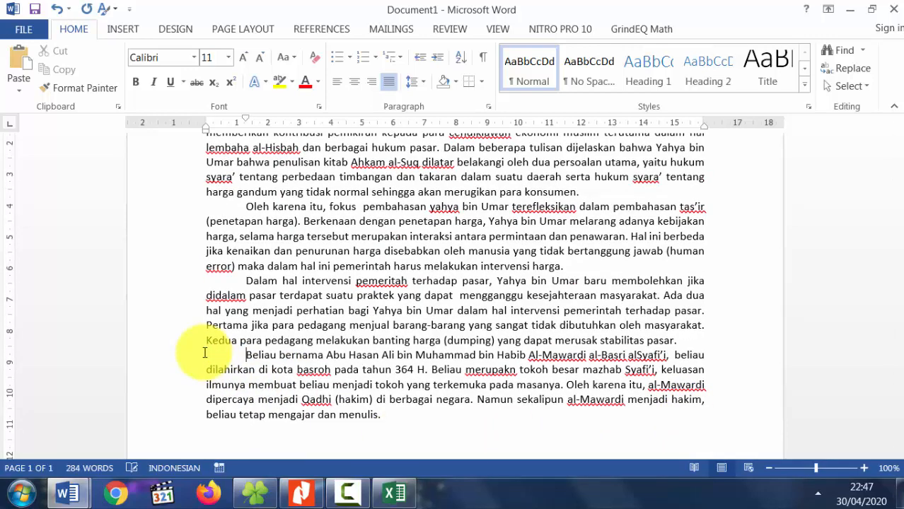
{"action": "left_click", "coordinate": [390, 419]}
{"action": "left_click_drag", "start_coordinate": [389, 419], "coordinate": [231, 197]}
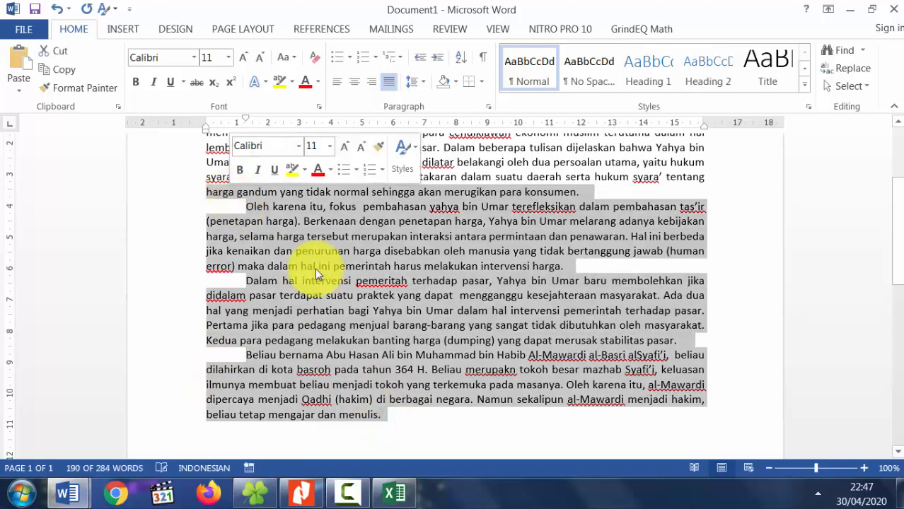
{"action": "left_click", "coordinate": [460, 387]}
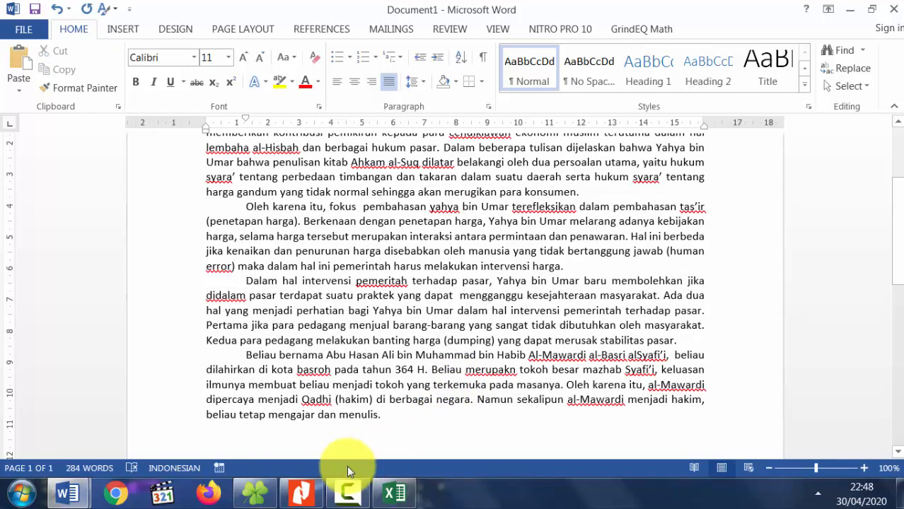
Step: Switch to Nitro Pro and copy both paragraphs under the "Al- Mawardi" heading, down to "al-Ahkam as-Shulthaniyyah"
{"action": "left_click", "coordinate": [306, 493]}
{"action": "left_click", "coordinate": [266, 401]}
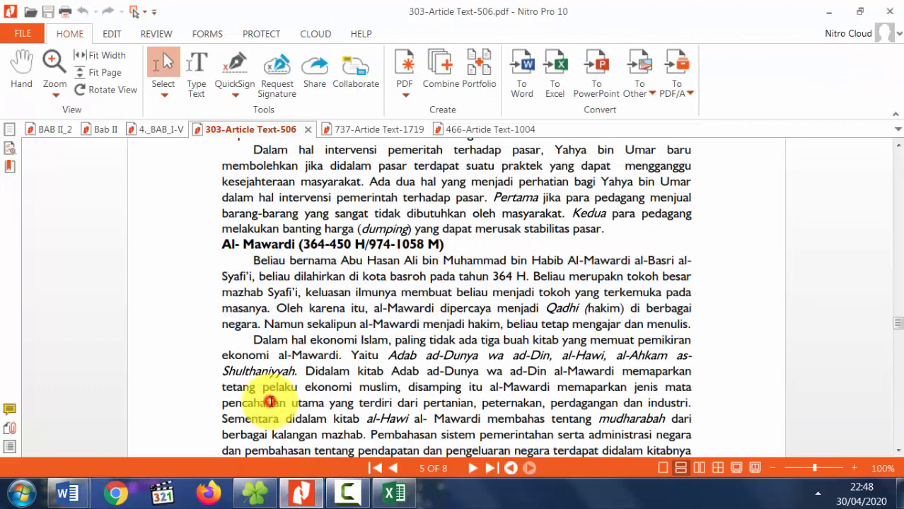
{"action": "left_click_drag", "start_coordinate": [216, 254], "coordinate": [694, 318]}
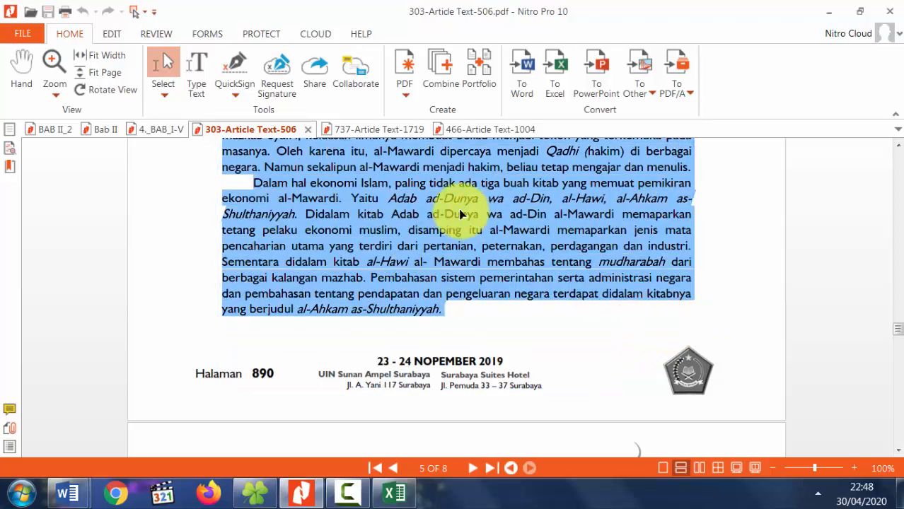
{"action": "right_click", "coordinate": [446, 229]}
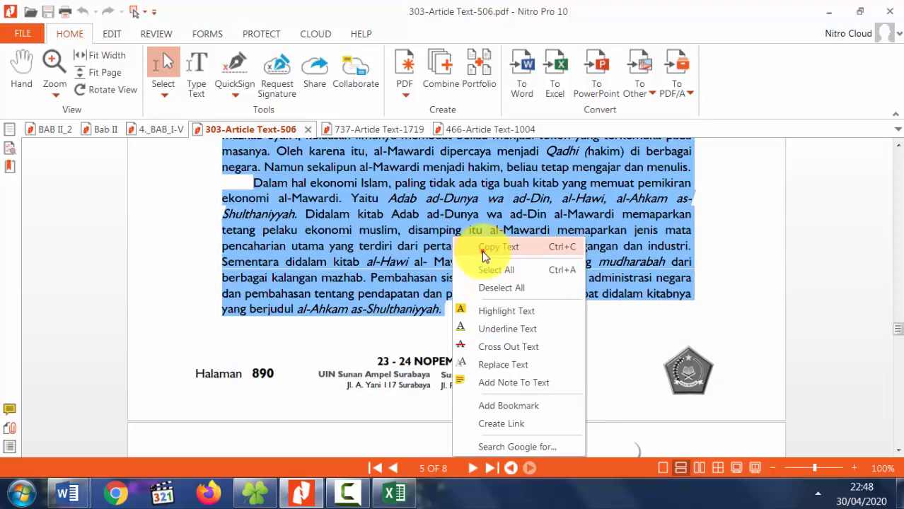
{"action": "left_click", "coordinate": [482, 245]}
Step: Switch to Excel and paste the two copied paragraphs inside cell G3 of Sheet1
{"action": "left_click", "coordinate": [402, 493]}
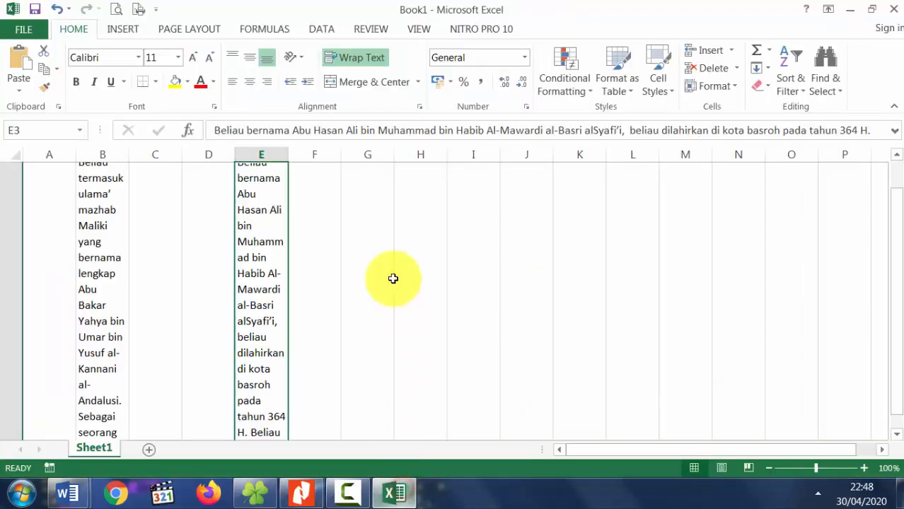
{"action": "left_click", "coordinate": [377, 240]}
{"action": "key", "text": "ctrl+v"}
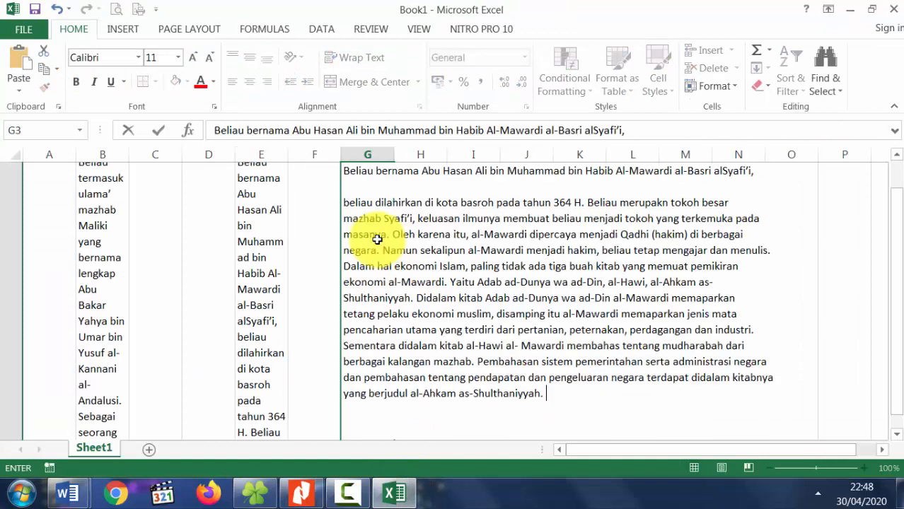
{"action": "left_click", "coordinate": [849, 266]}
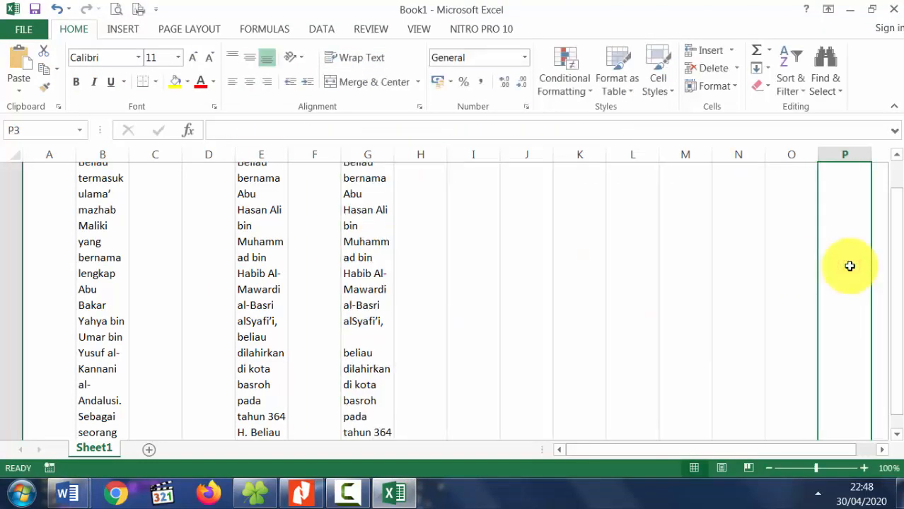
Step: Replace all line breaks in Sheet1 with spaces to clean the text pasted in cell G3
{"action": "key", "text": "ctrl+h"}
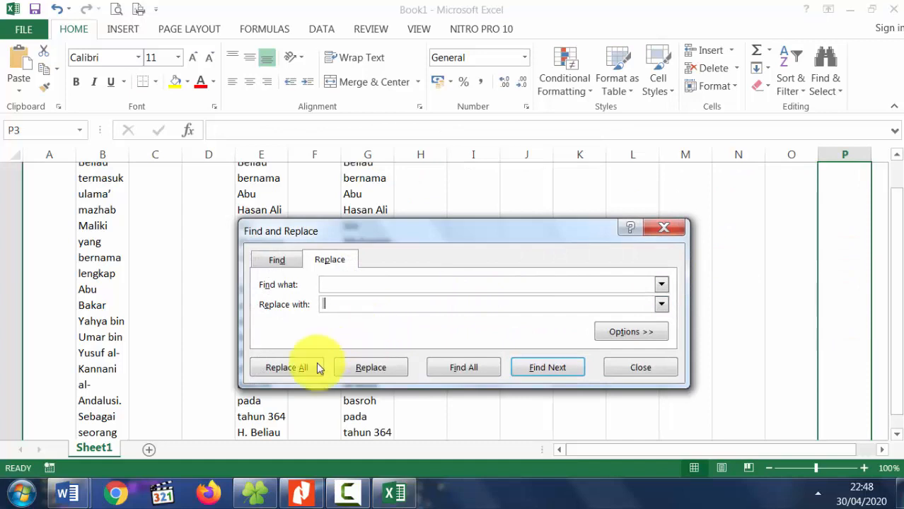
{"action": "left_click", "coordinate": [298, 371]}
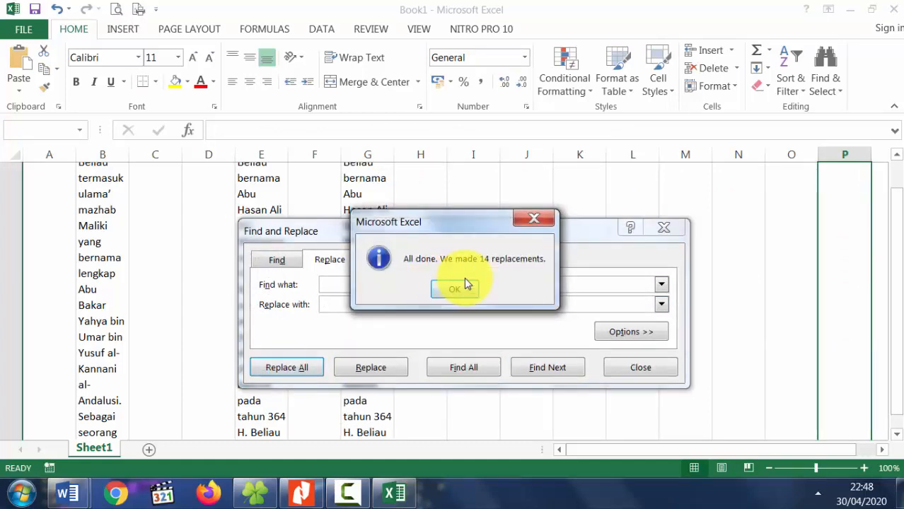
{"action": "left_click", "coordinate": [465, 288]}
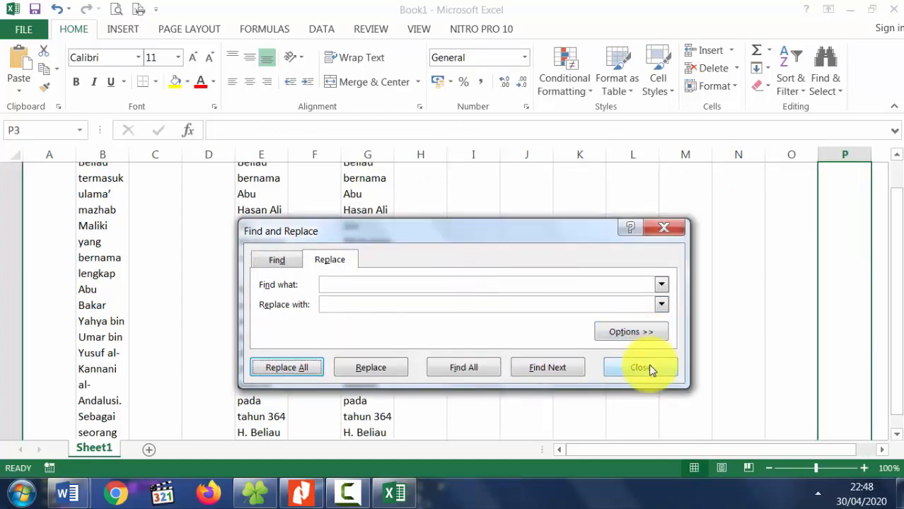
{"action": "left_click", "coordinate": [650, 367]}
Step: Copy cell G3 and paste its cleaned text on a new line after the last paragraph in Word's Document1
{"action": "left_click", "coordinate": [359, 224]}
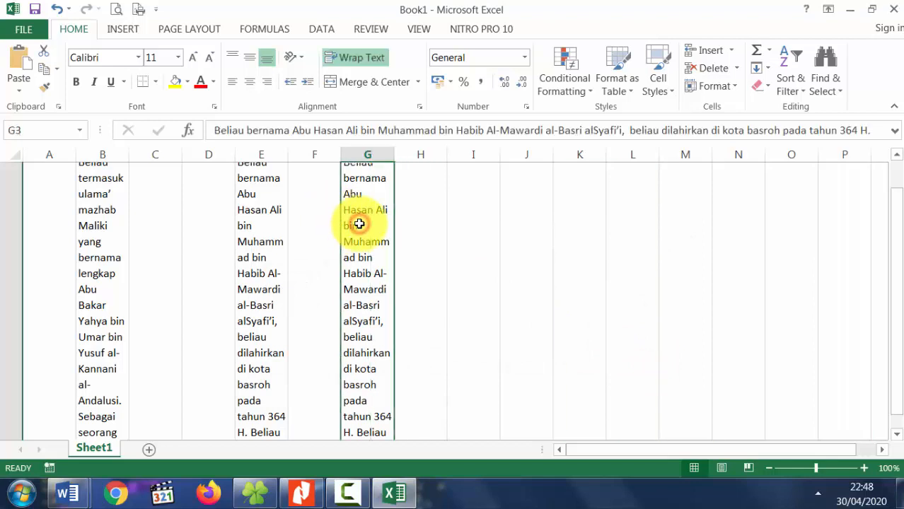
{"action": "key", "text": "ctrl+c"}
{"action": "mouse_move", "coordinate": [68, 493]}
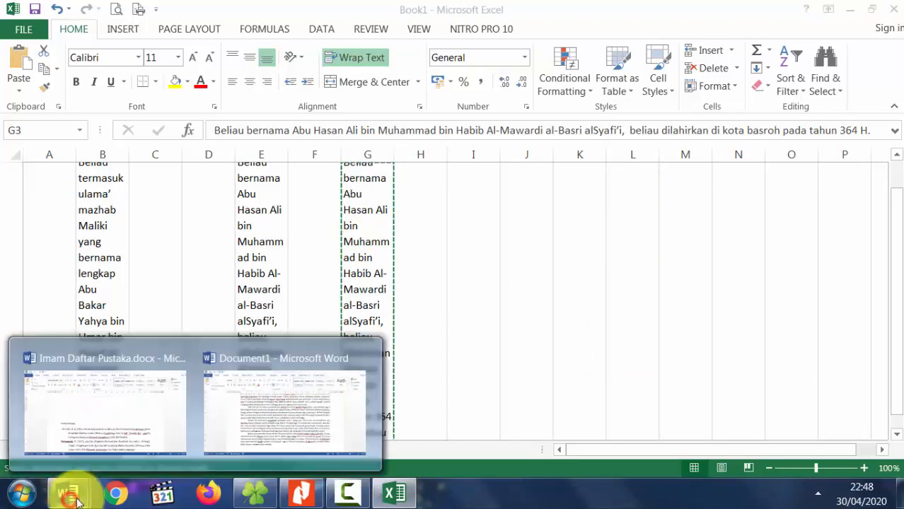
{"action": "left_click", "coordinate": [326, 402]}
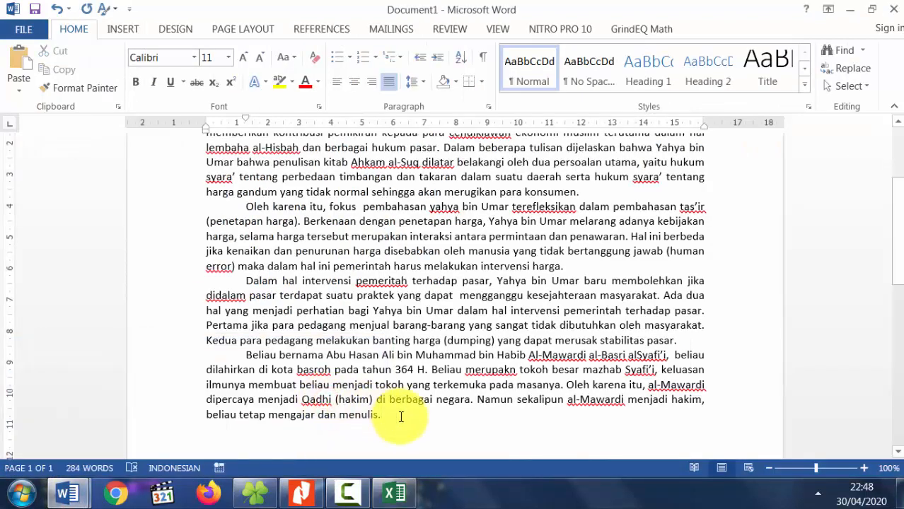
{"action": "key", "text": "ctrl+v"}
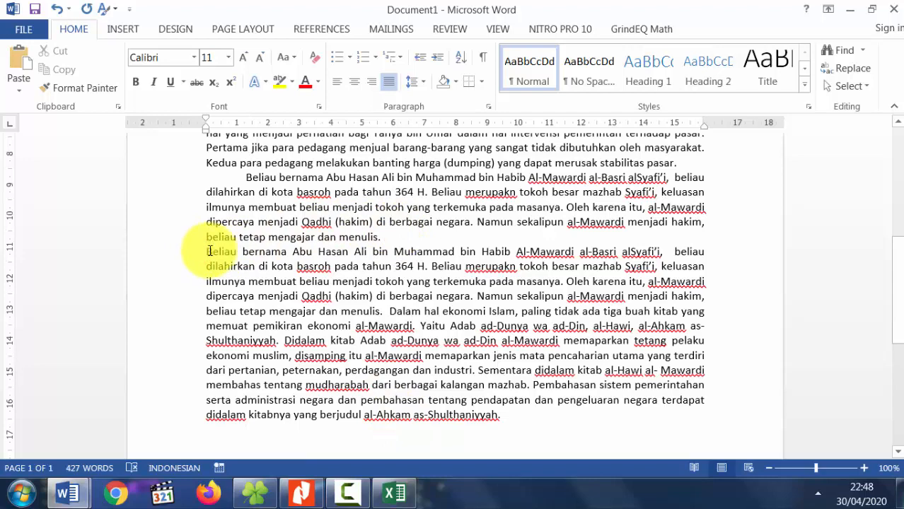
Step: Merge the newly pasted G3 text into the paragraph ending "menulis." and split it off again so it takes the first-line indent
{"action": "left_click", "coordinate": [208, 251]}
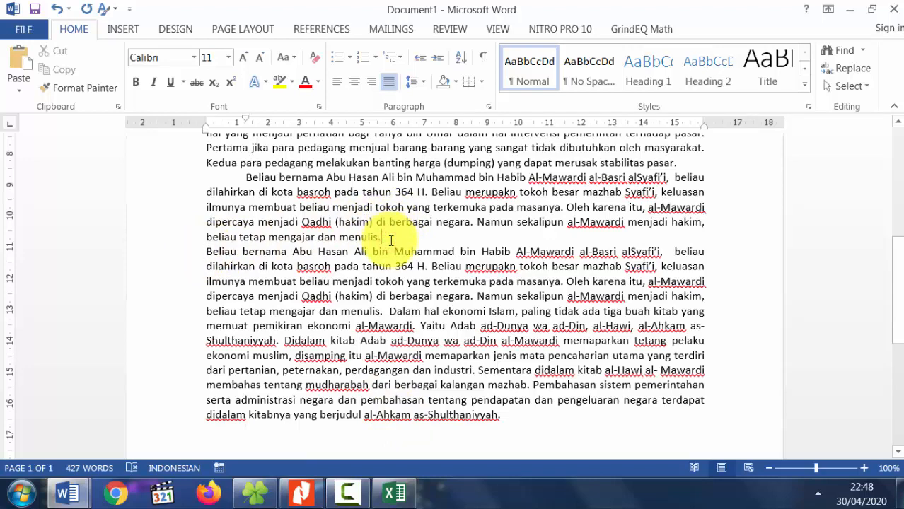
{"action": "key", "text": "Delete"}
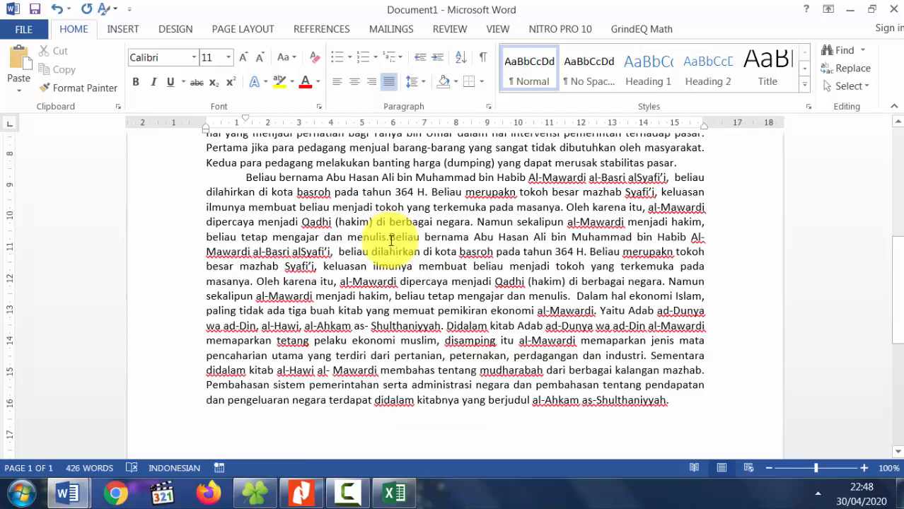
{"action": "key", "text": "Return"}
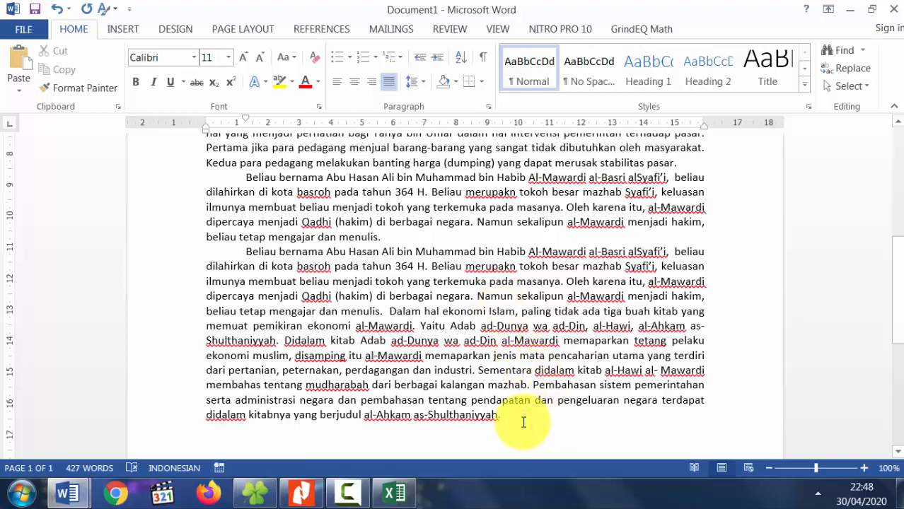
{"action": "left_click", "coordinate": [395, 495]}
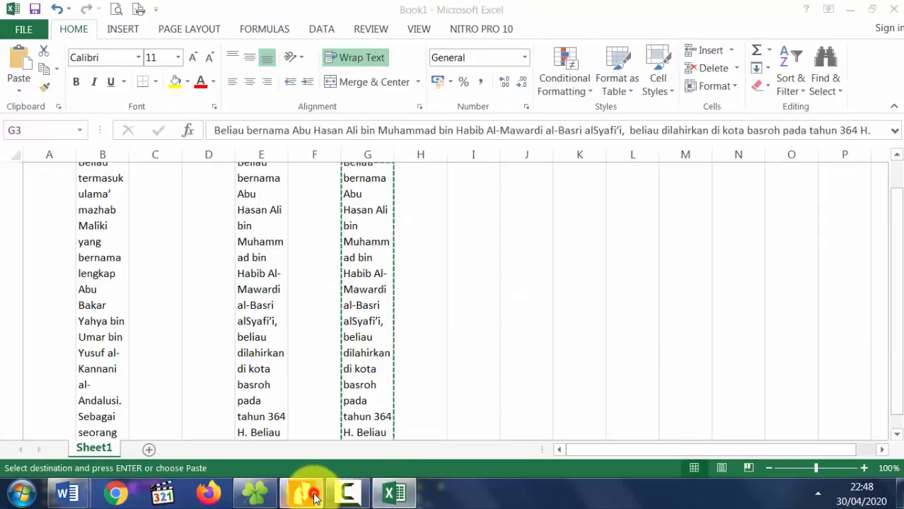
{"action": "left_click", "coordinate": [303, 494]}
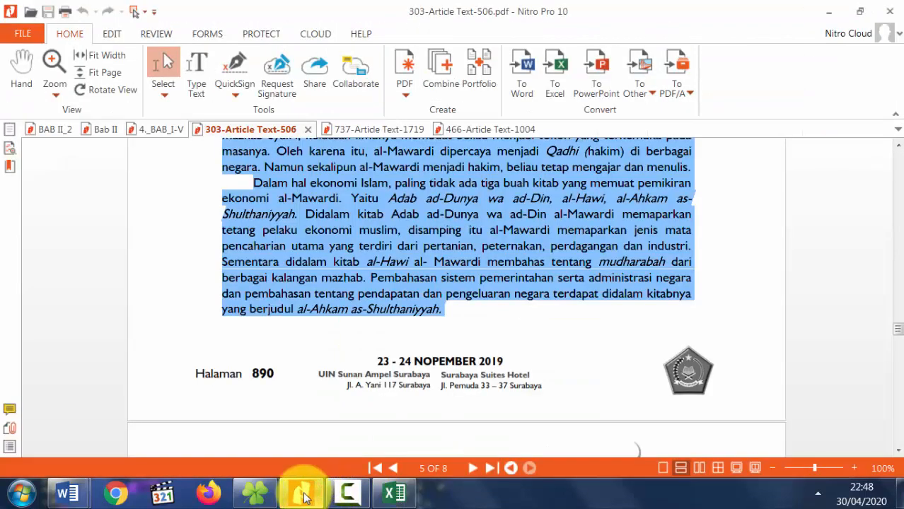
{"action": "left_click", "coordinate": [394, 495]}
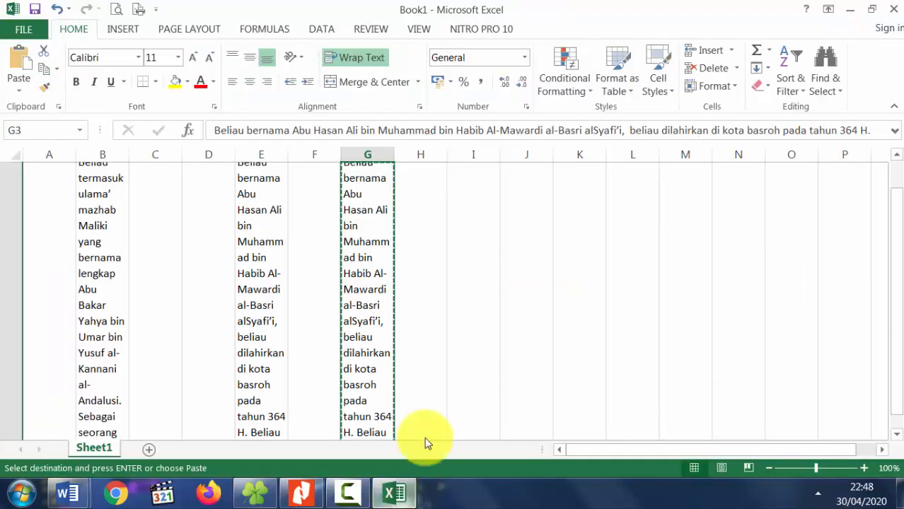
{"action": "key", "text": "Escape"}
{"action": "left_click", "coordinate": [458, 330]}
{"action": "left_click", "coordinate": [566, 299]}
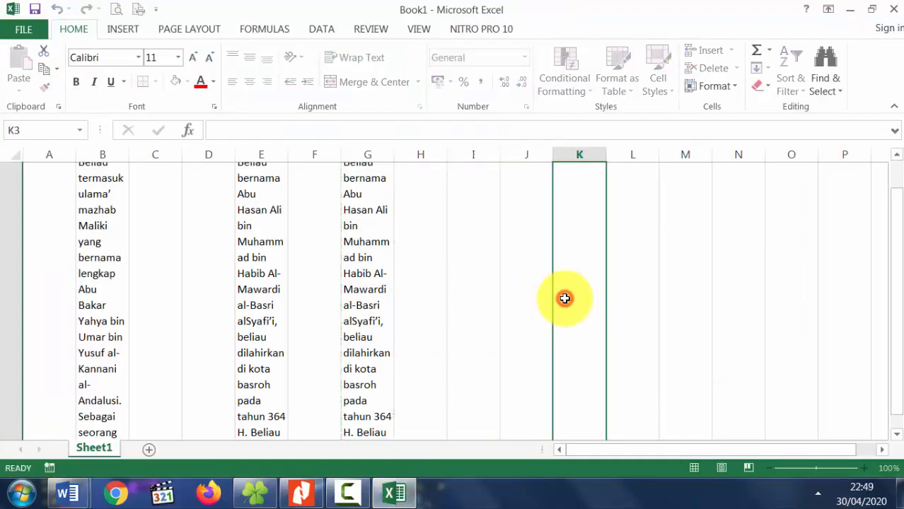
{"action": "left_click", "coordinate": [122, 257]}
{"action": "left_click", "coordinate": [170, 259]}
{"action": "left_click", "coordinate": [213, 263]}
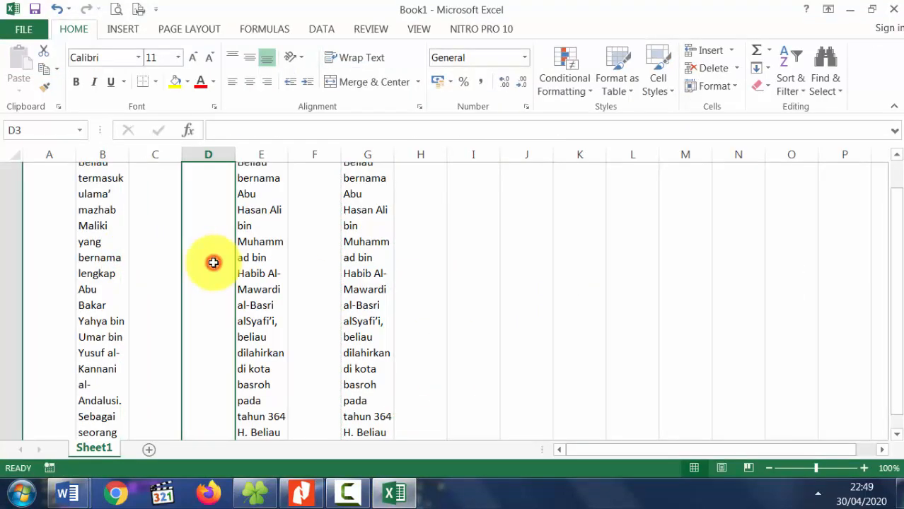